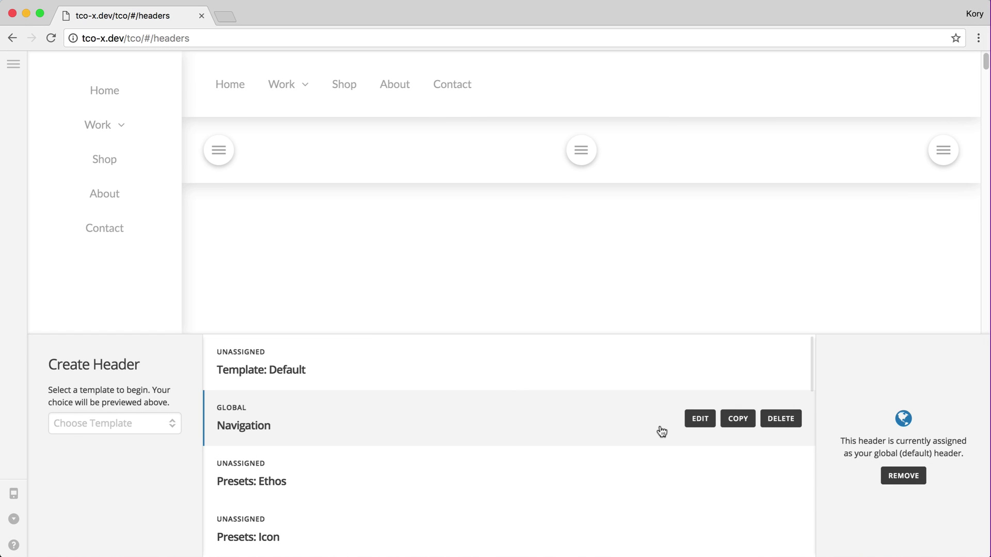
- Open the Navigation header in the Layout editor from the Headers list
click(694, 418)
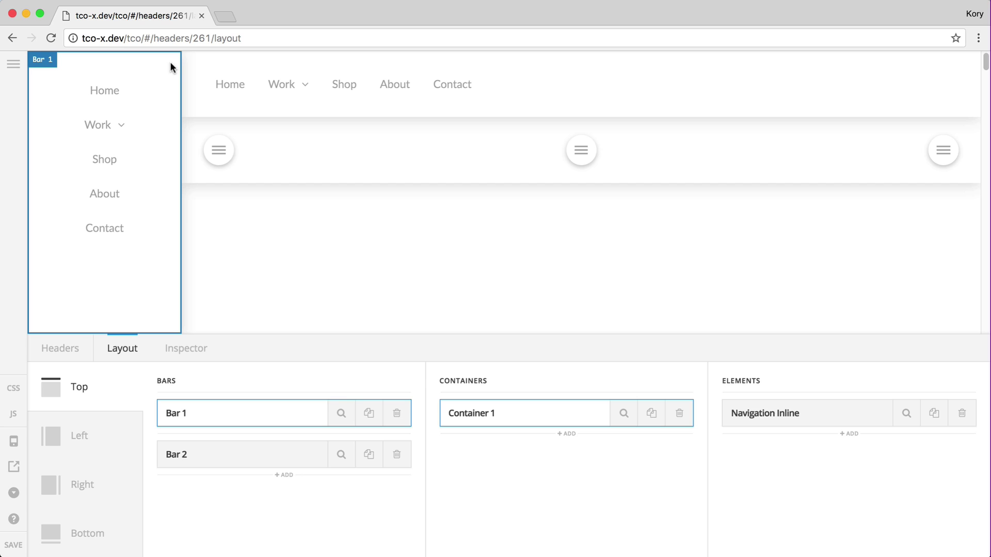
- Select the top bar's Navigation Inline and show its Assign Menu options
click(227, 88)
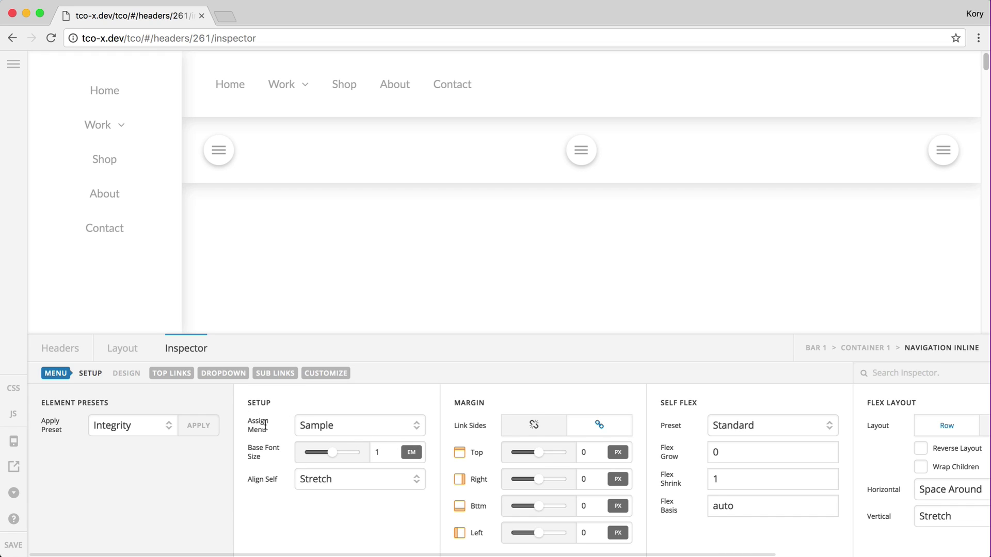
click(315, 433)
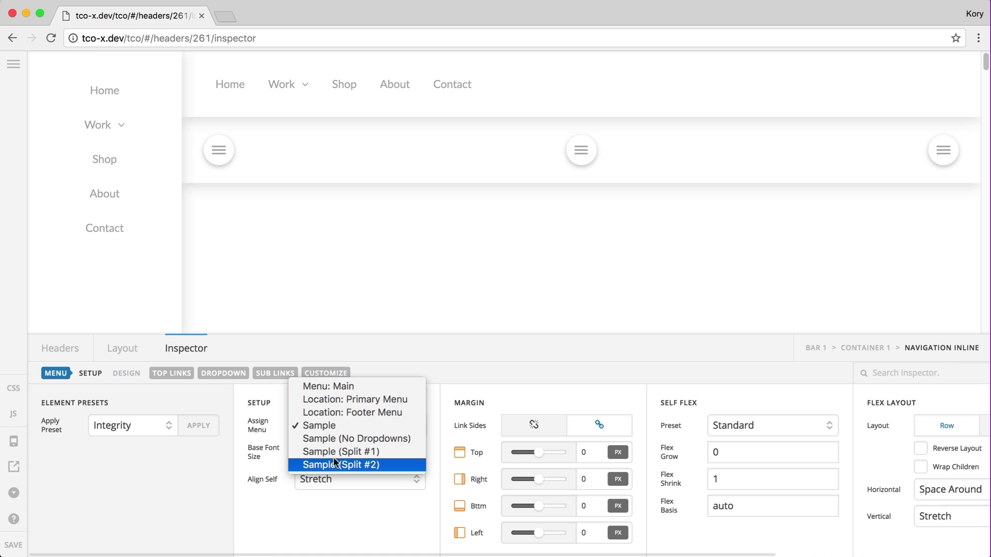
click(335, 463)
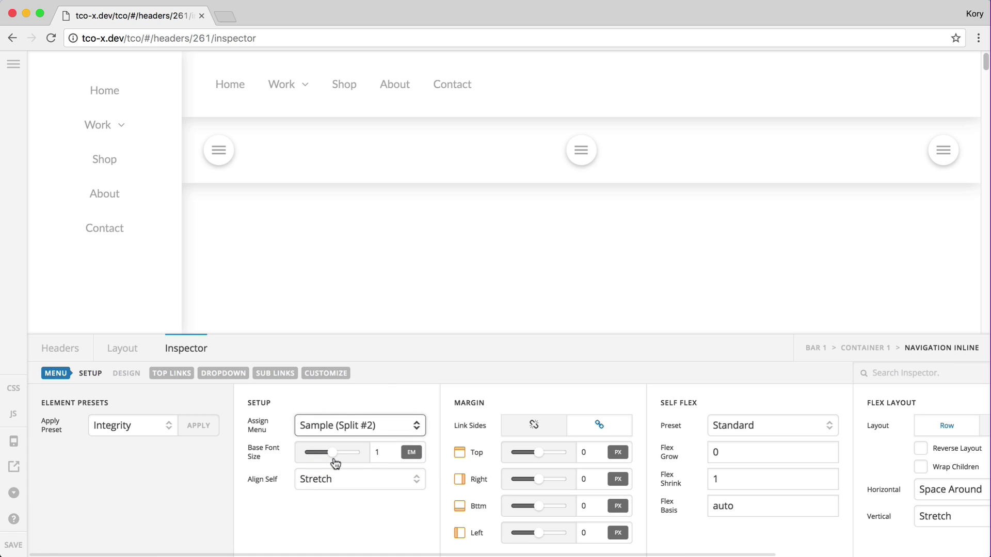
click(334, 427)
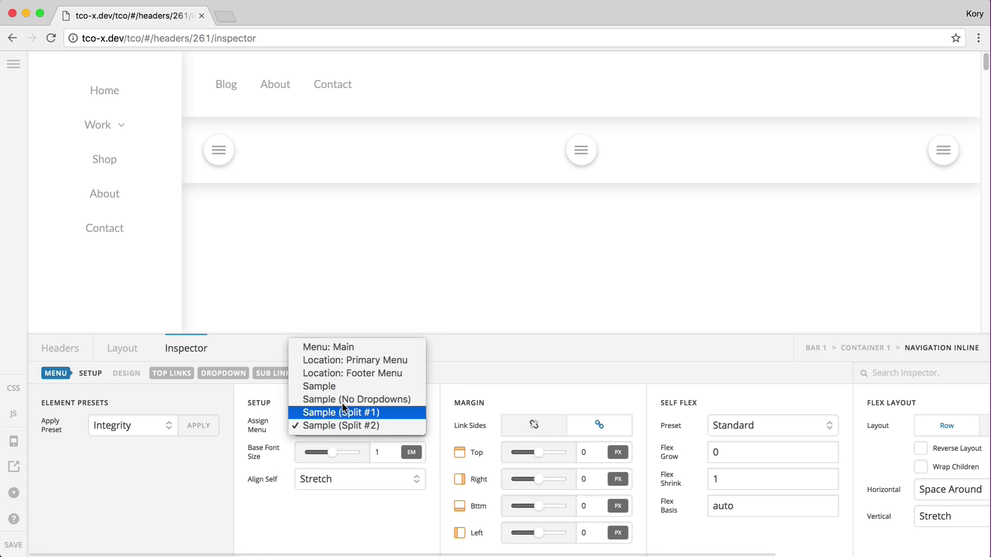
click(346, 386)
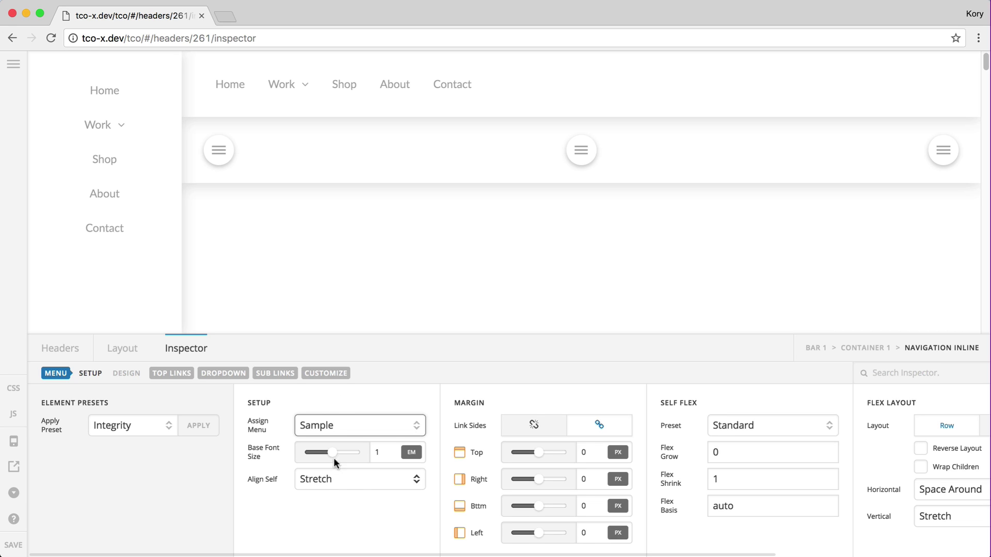
- Try a 1.2 base font size on the inline navigation, then revert it to 1
click(388, 452)
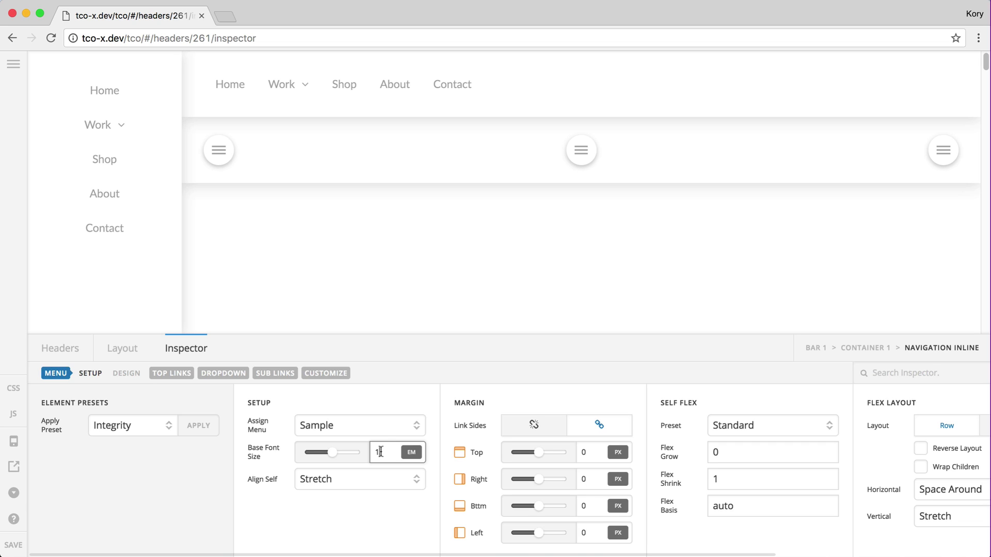
double_click(381, 451)
click(381, 450)
text(.2)
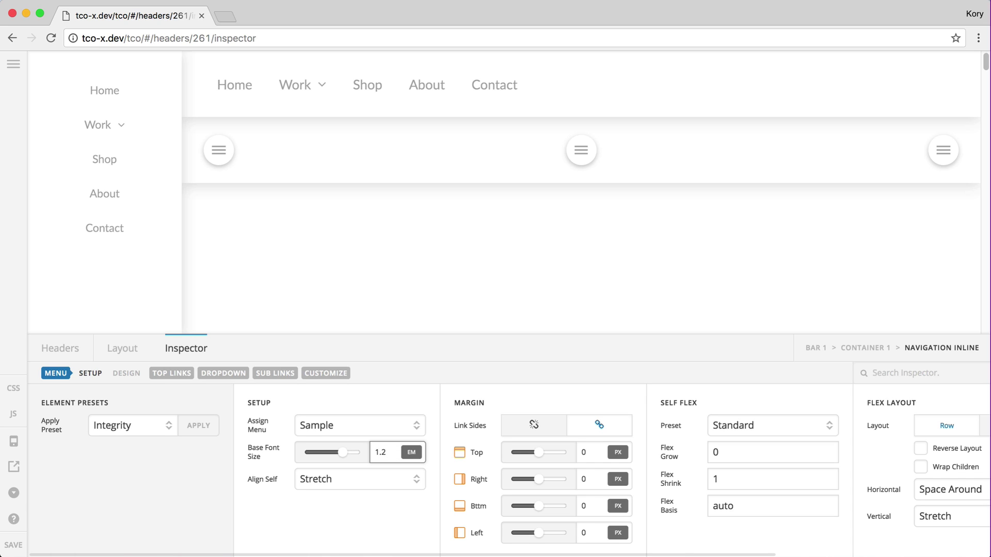
key(BackSpace)
key(BackSpace)
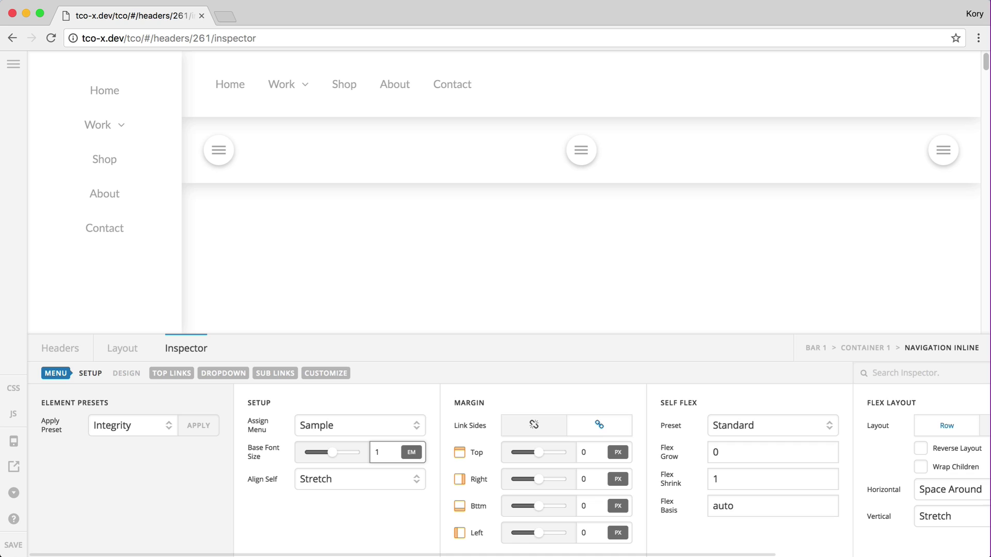
- Unlink the margin sides and leave Margin Left at 0
click(535, 425)
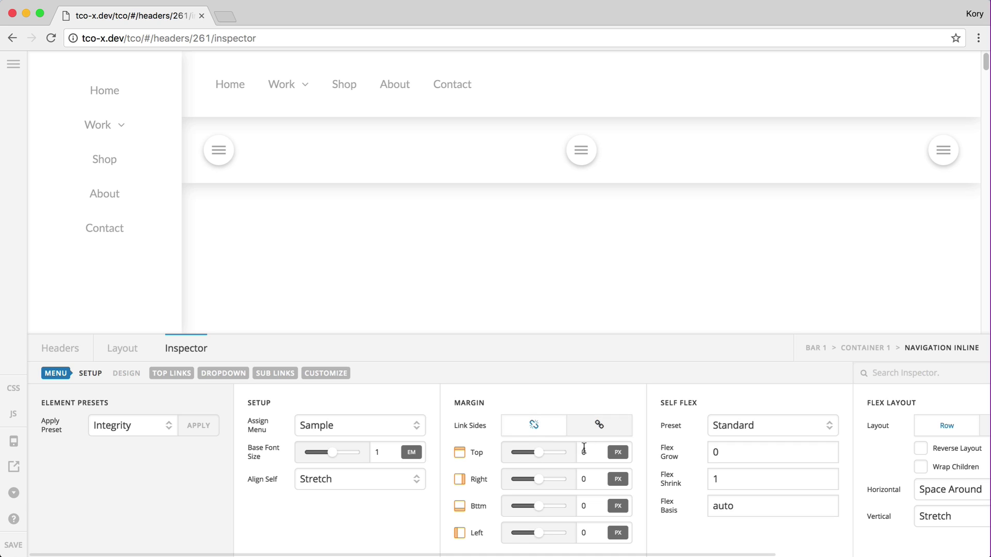
click(585, 533)
text(1)
key(BackSpace)
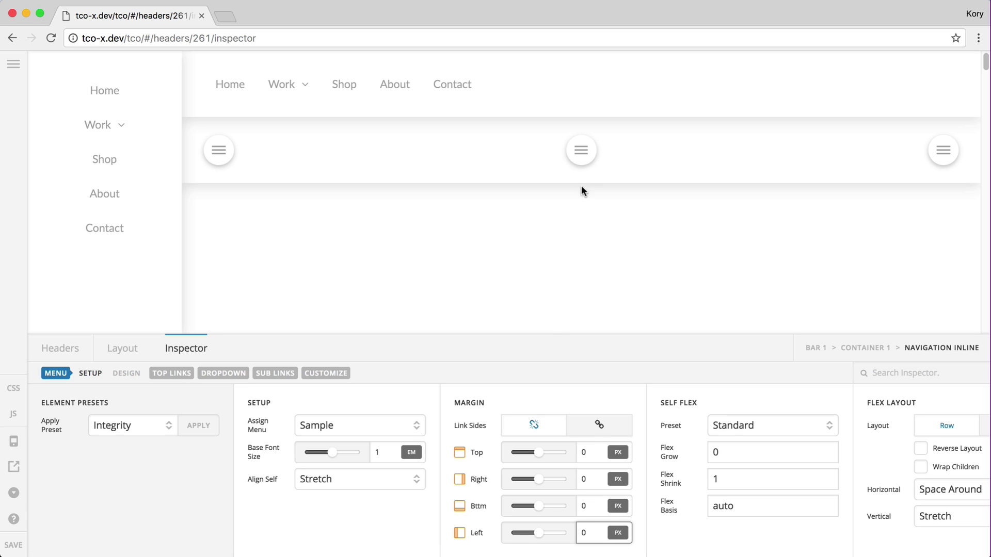
- Inspect the centre Navigation Dropdown's menu and Dropdown settings, then reselect the top inline navigation
click(575, 153)
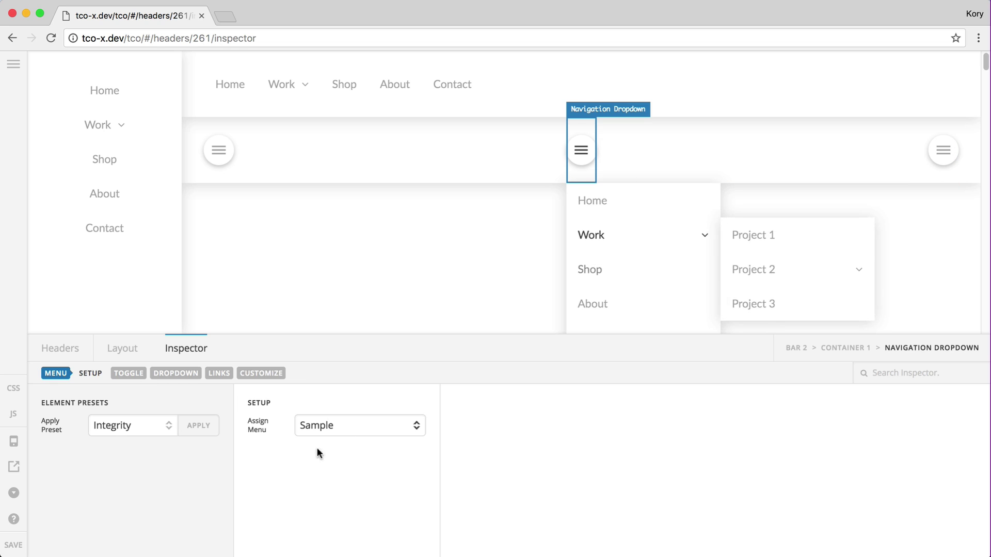
click(170, 374)
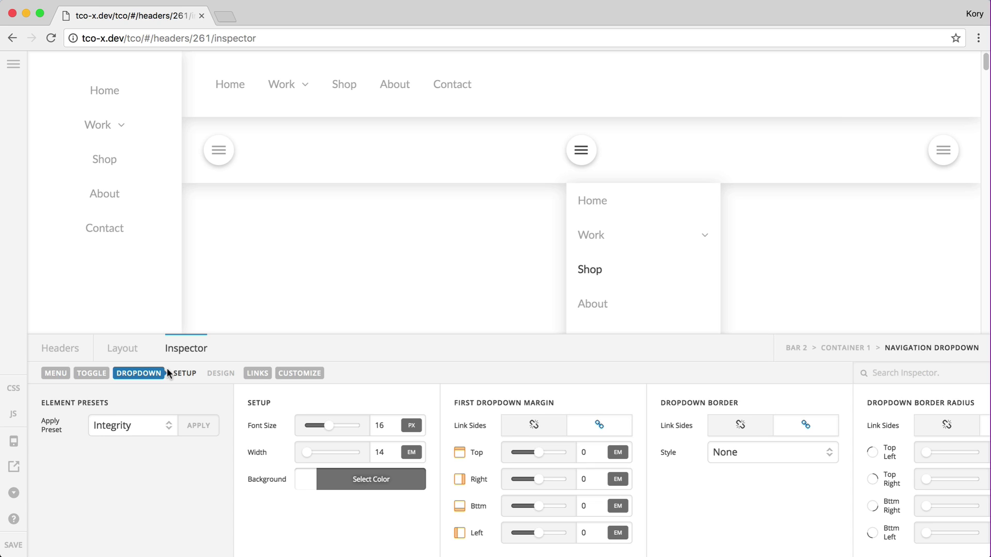
click(389, 423)
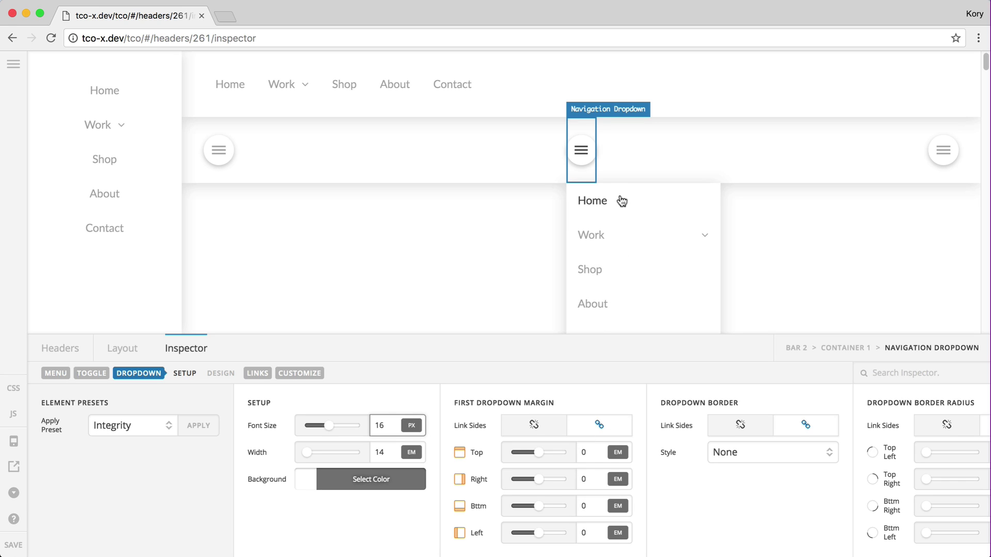
click(224, 92)
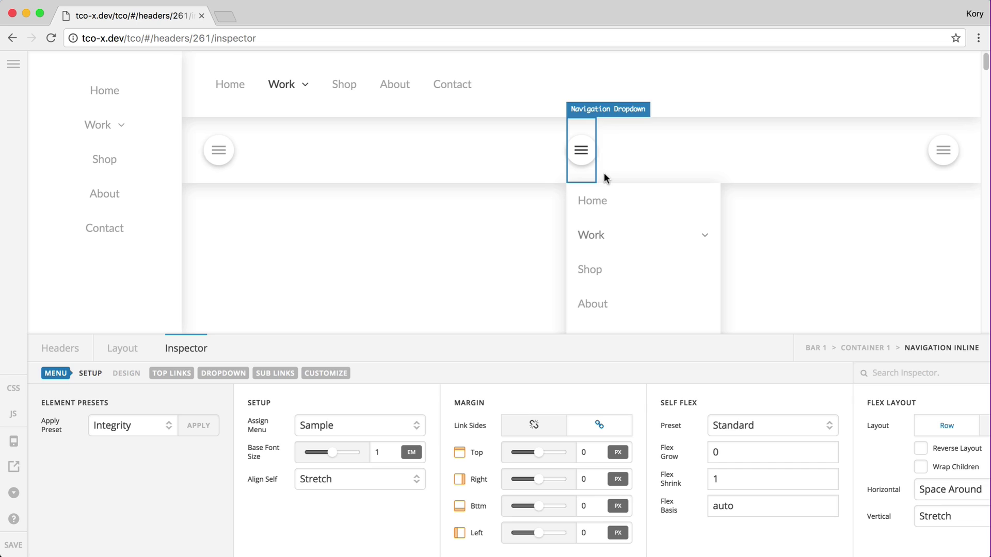
- Close the centre hamburger's dropdown and reselect the top bar's Navigation Inline
click(581, 150)
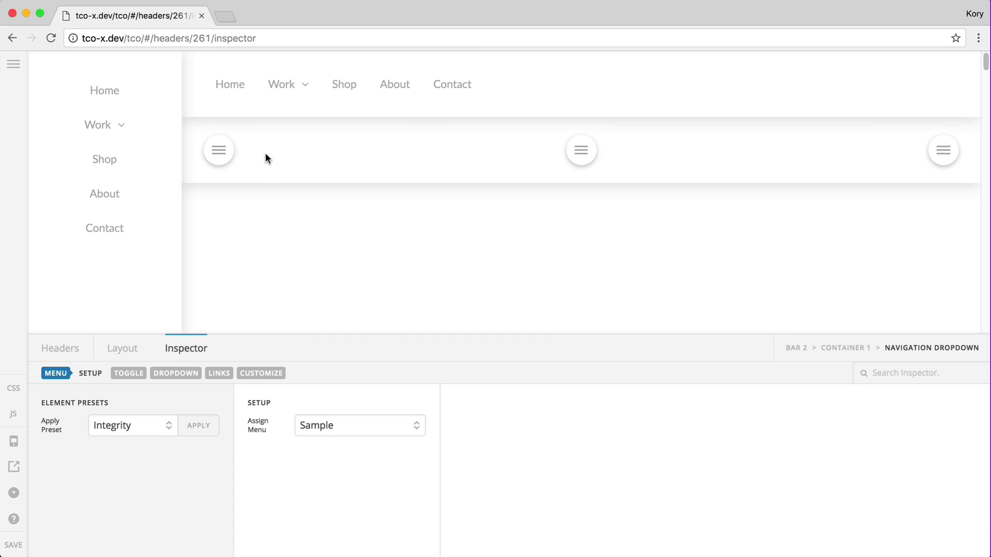
click(237, 103)
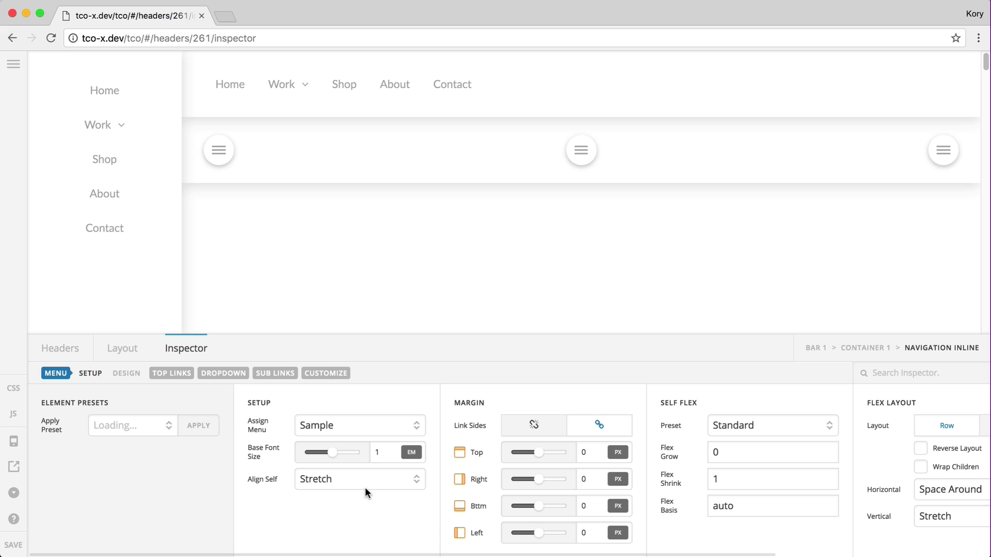
scroll(358, 490, right, 5)
scroll(487, 491, left, 5)
click(340, 482)
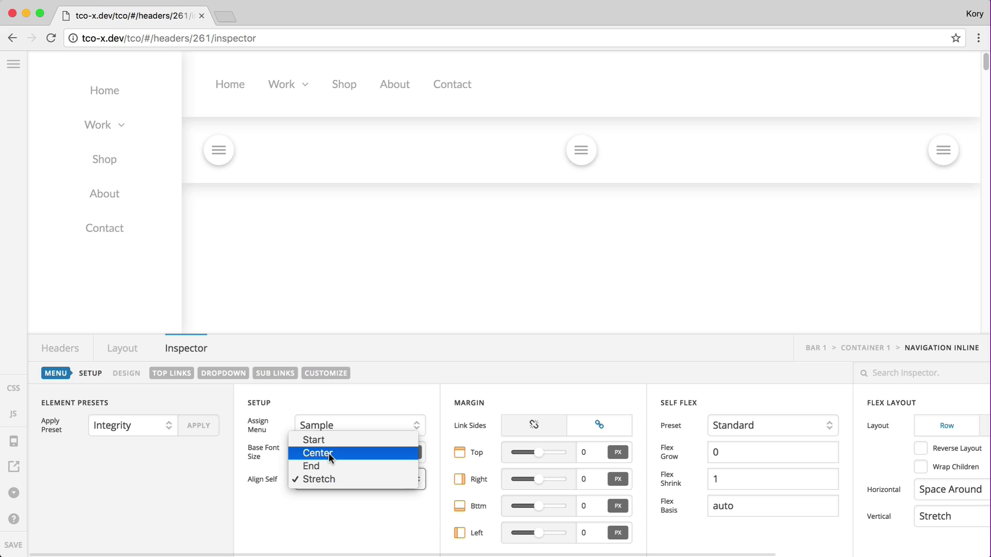
click(319, 479)
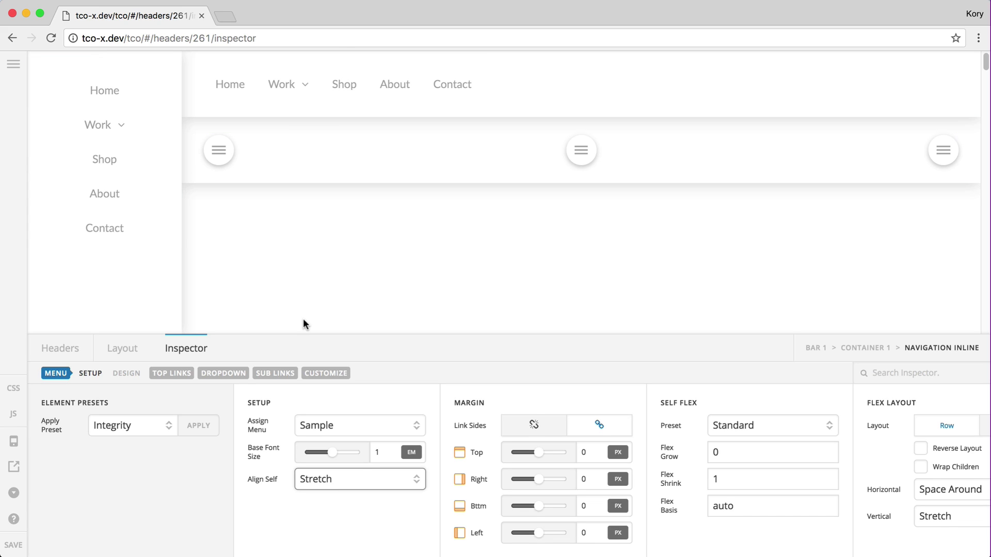
click(329, 480)
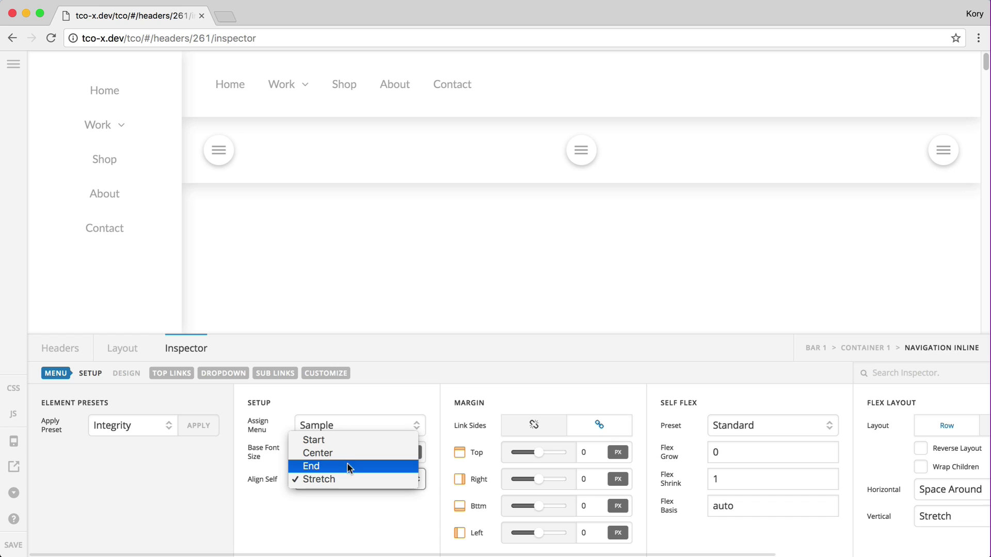
key(Escape)
key(Up)
key(Up)
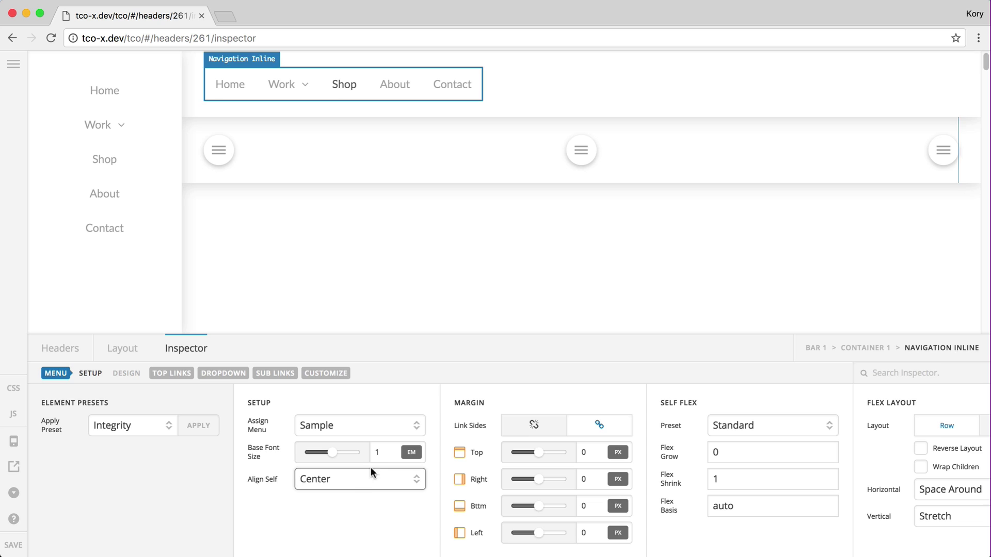
click(359, 476)
click(384, 507)
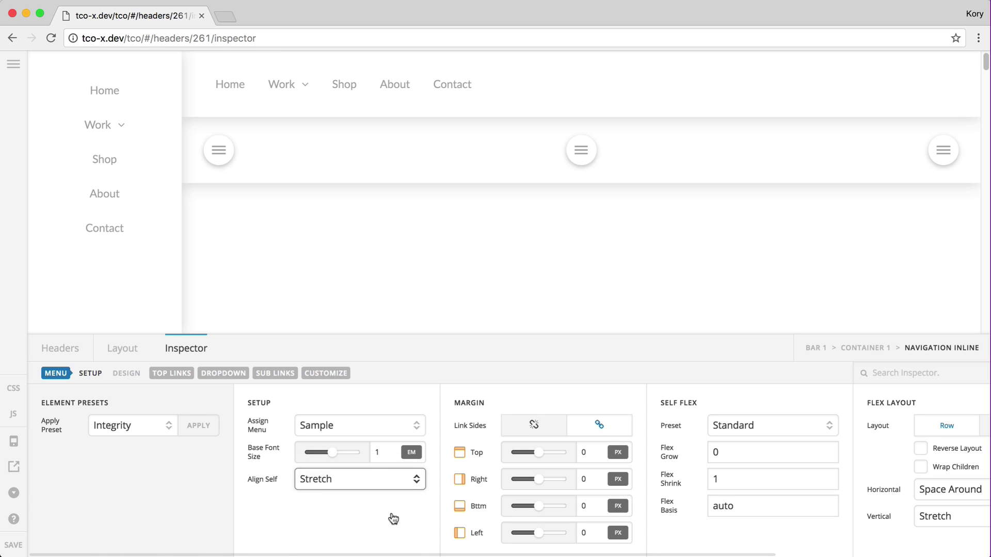
- Preview Fill Space Equally as the Self Flex Preset, then settle on No Shrink
scroll(390, 516, right, 5)
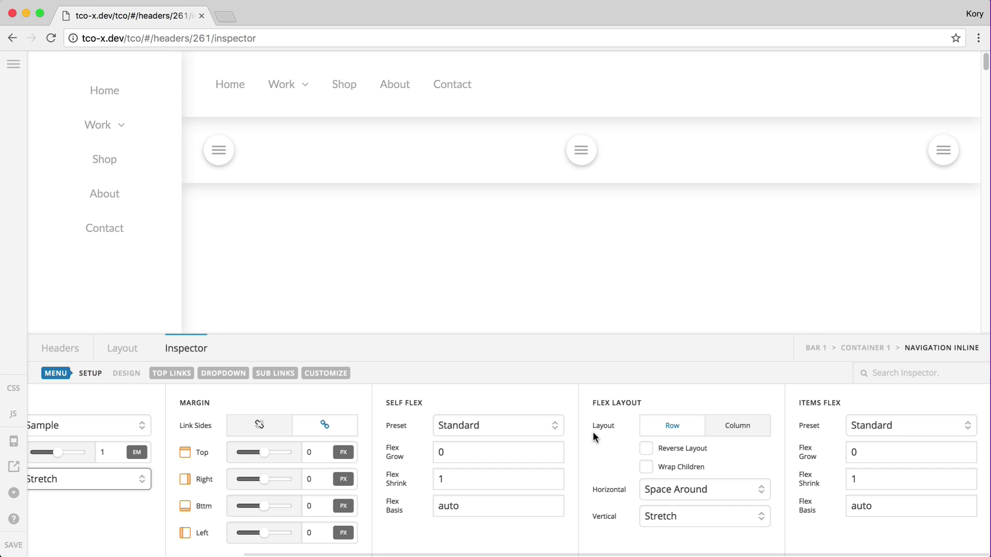
click(475, 420)
click(475, 464)
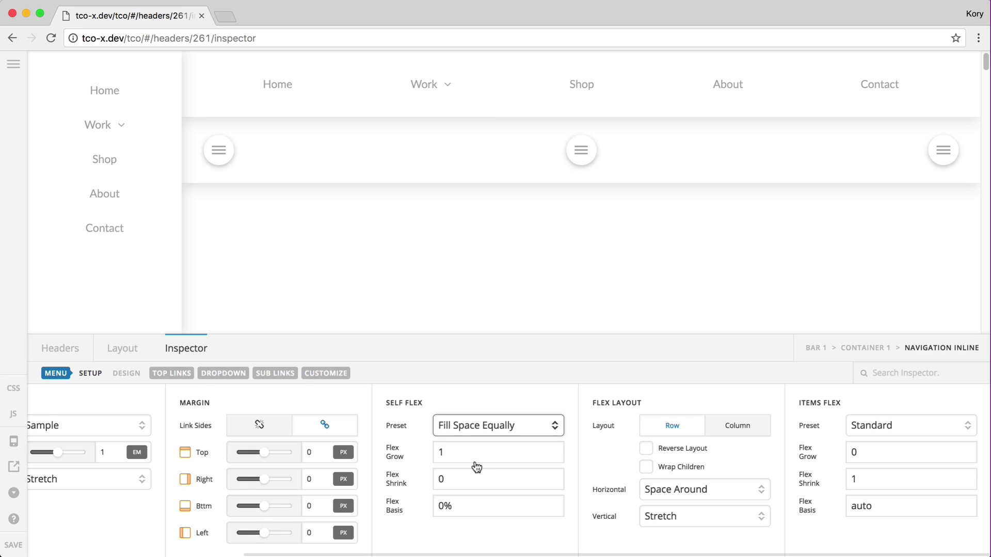
click(466, 425)
key(Escape)
click(459, 425)
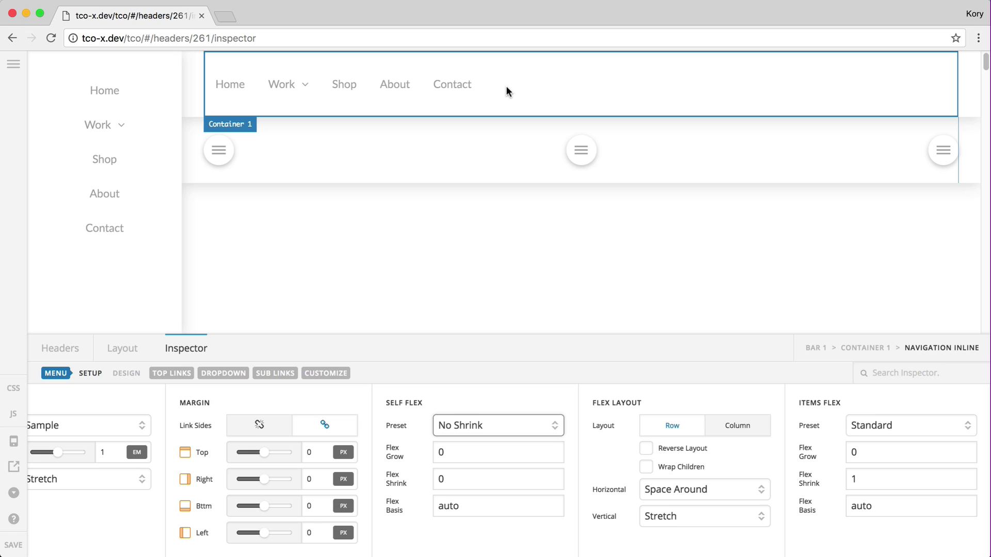
click(486, 420)
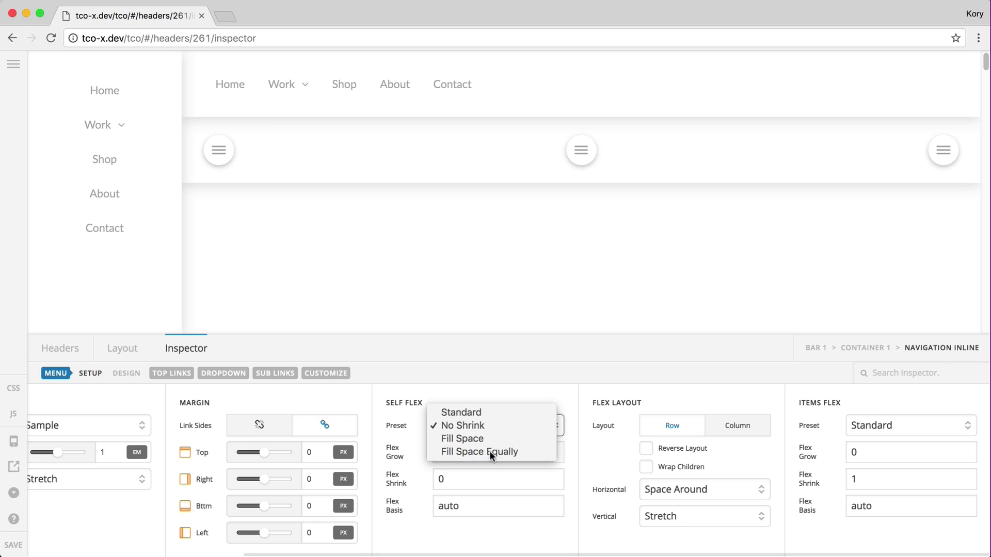
click(491, 452)
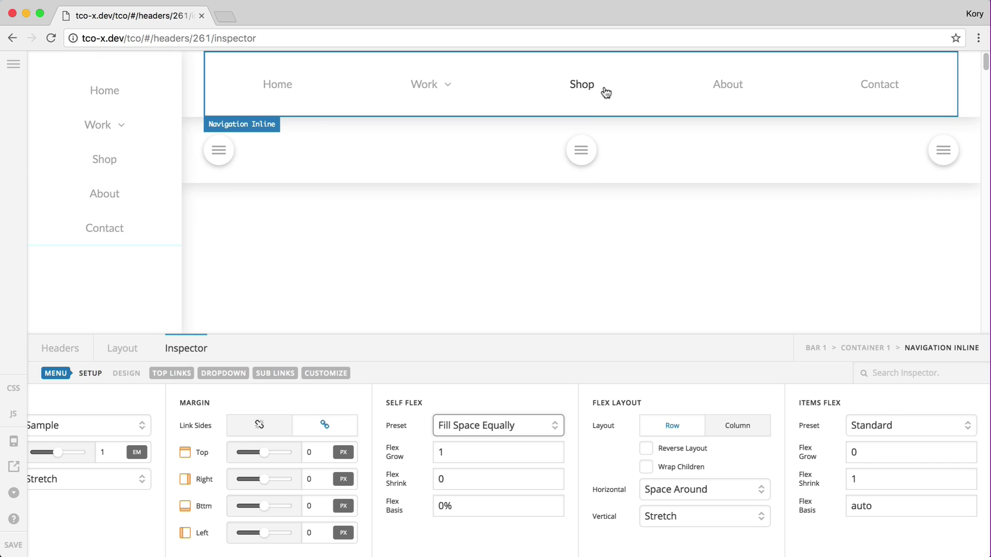
click(735, 431)
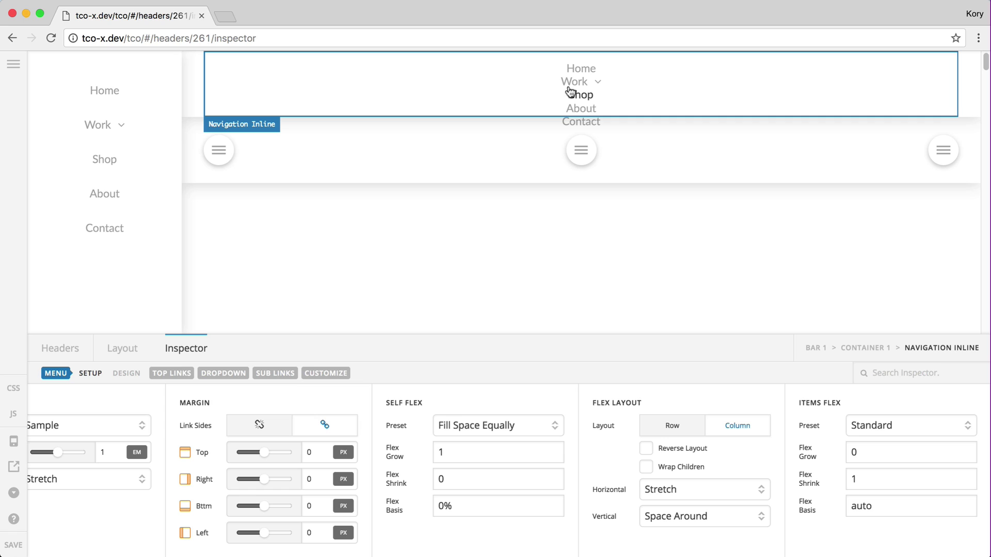
click(675, 428)
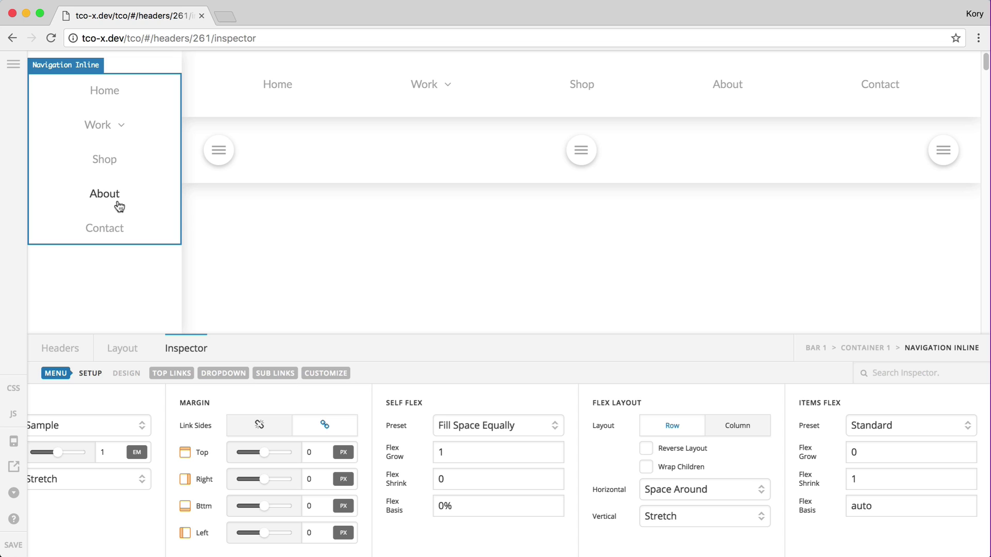
click(645, 450)
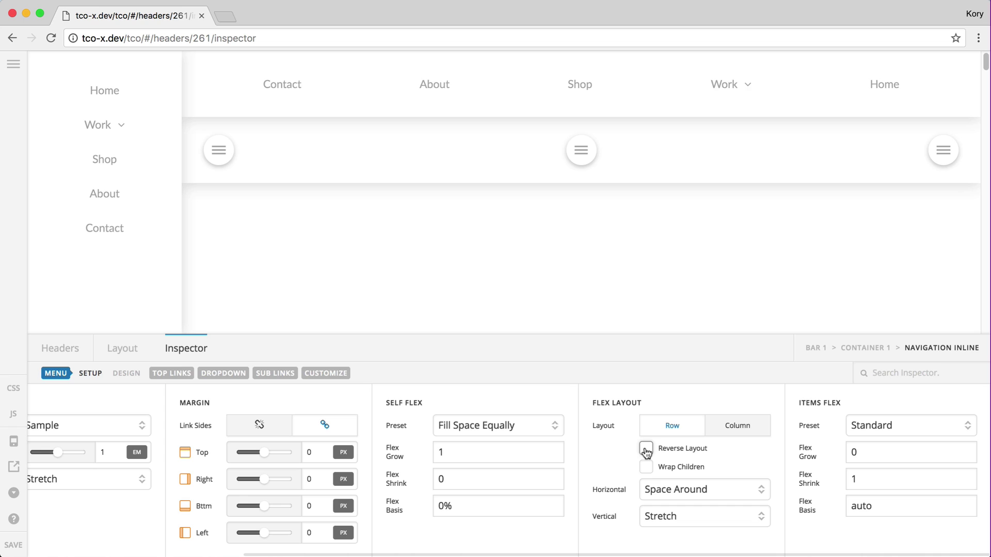
click(645, 449)
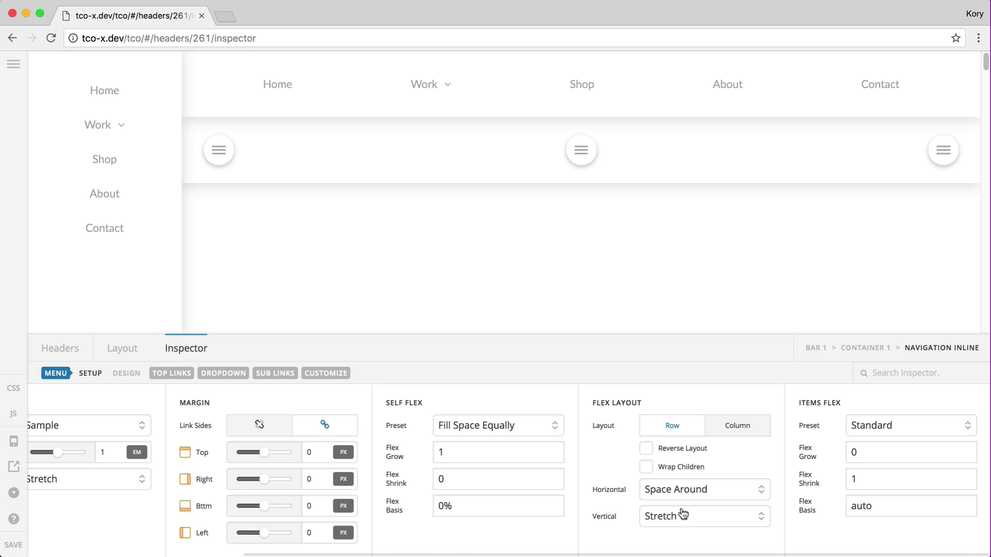
- Try Space Between, End, Center and Start horizontal alignments, settling on Space Between
click(650, 491)
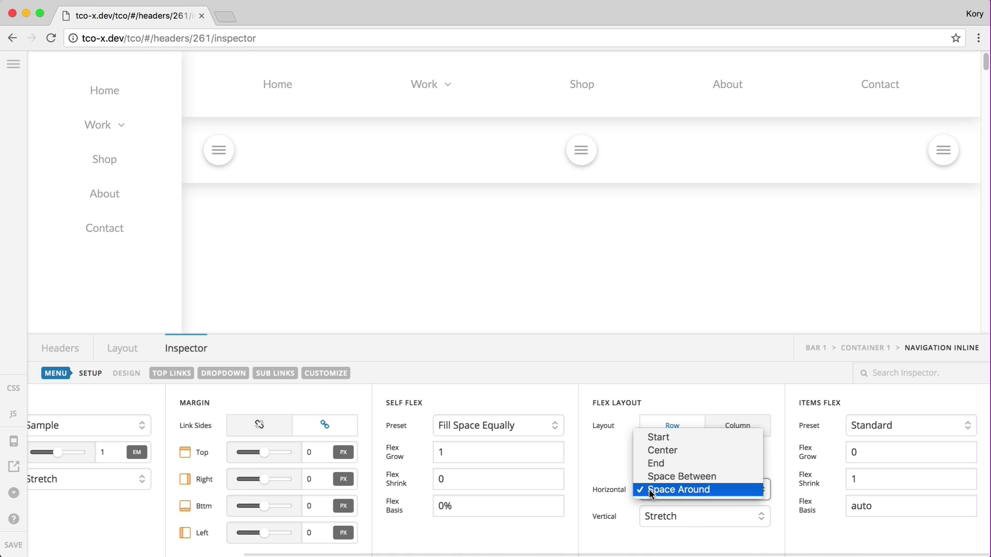
click(652, 477)
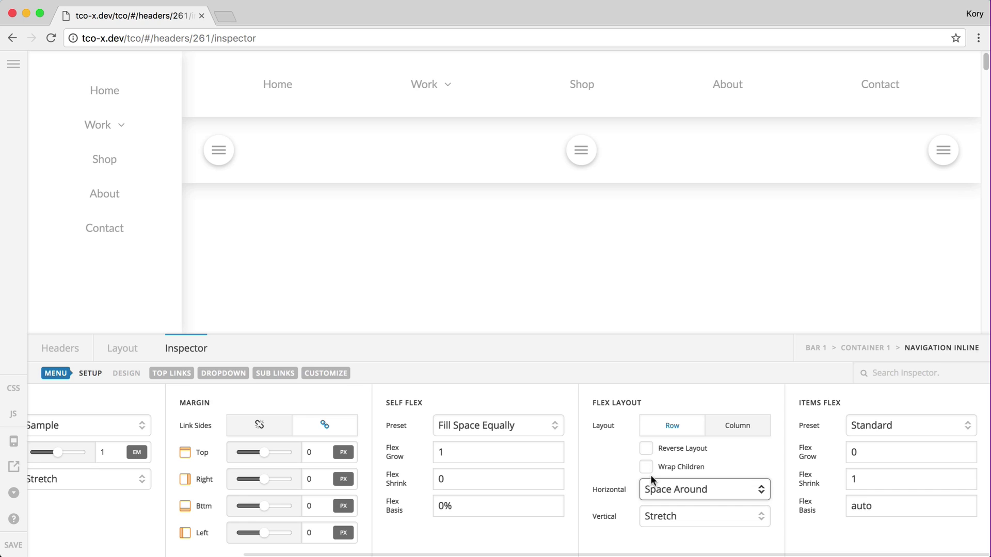
click(654, 490)
click(666, 475)
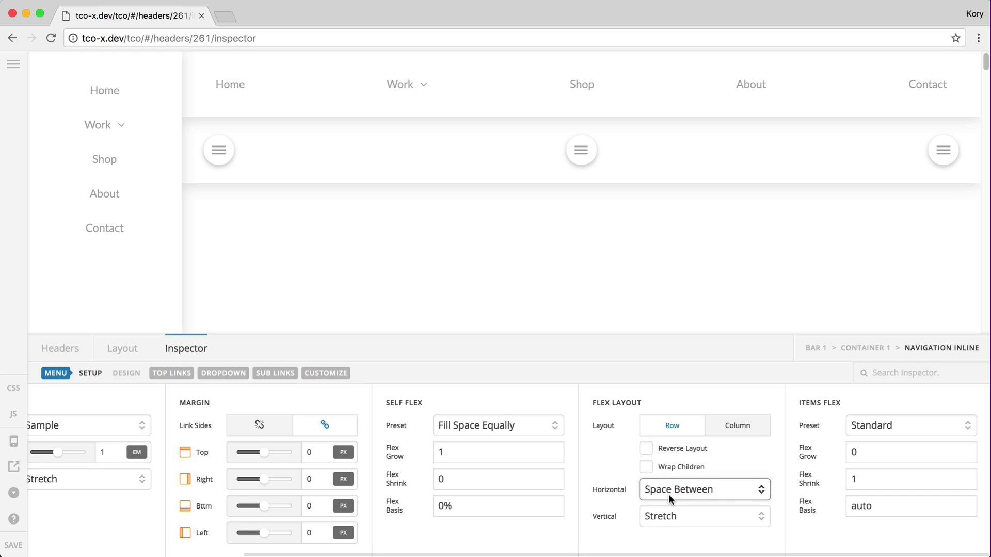
click(667, 490)
click(659, 489)
click(659, 489)
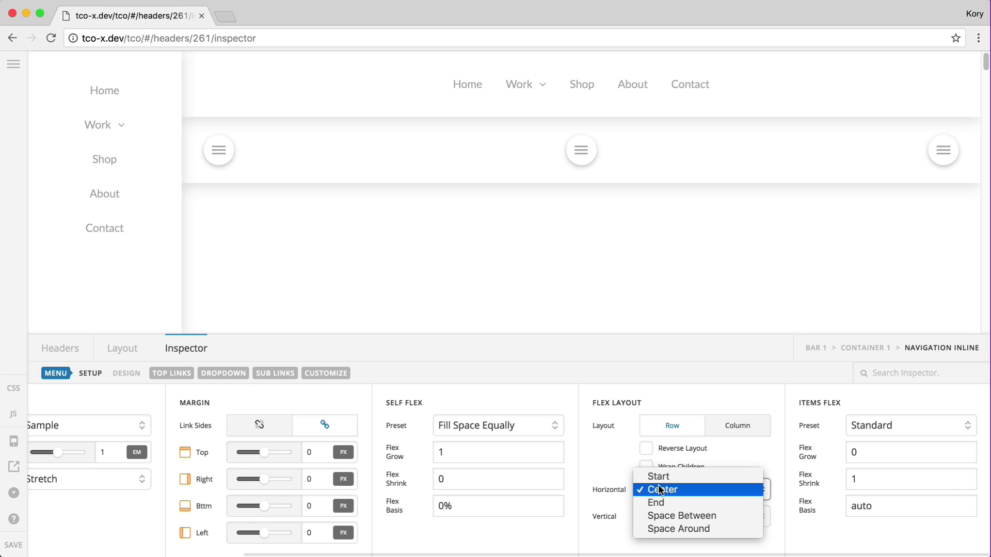
click(656, 473)
click(671, 494)
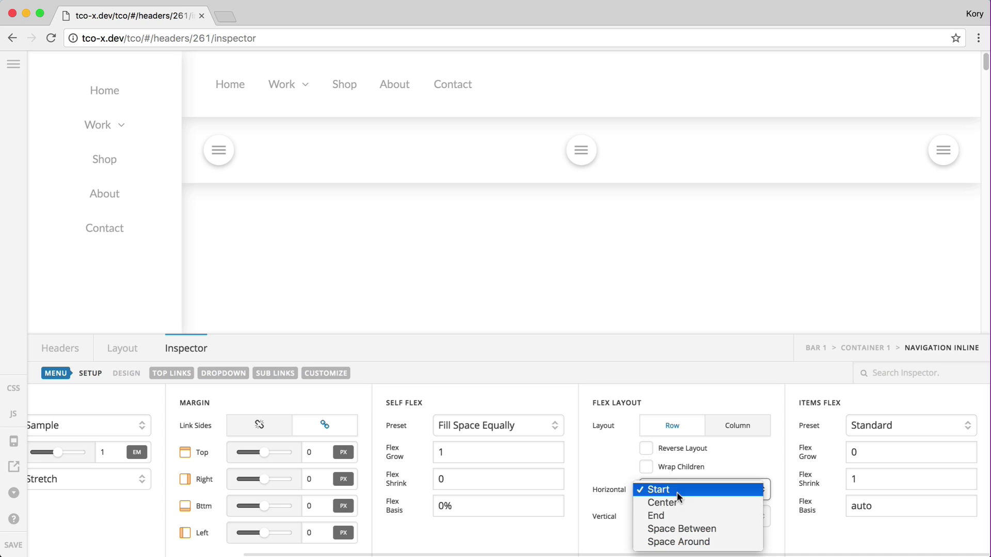
click(684, 529)
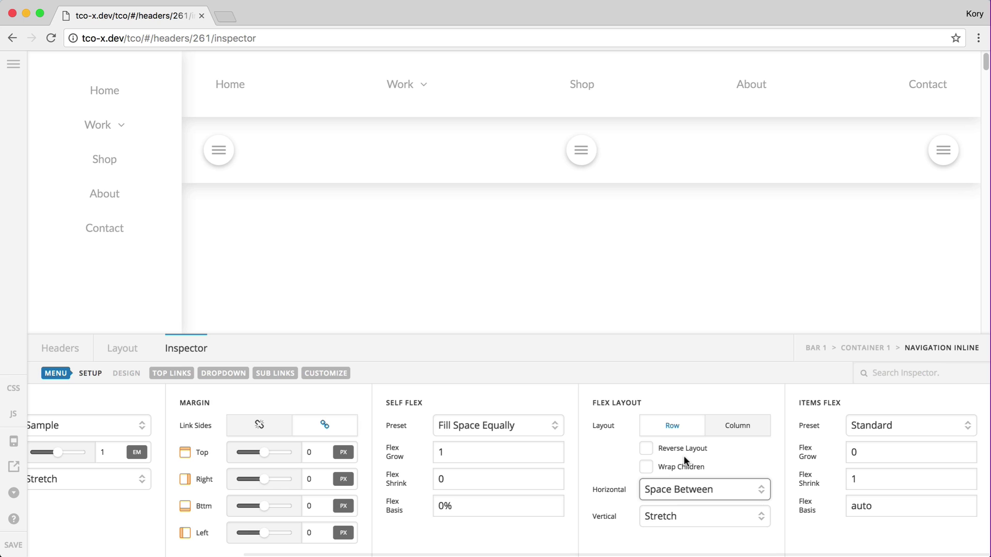
- Give the top links the Fill Space Equally items-flex preset, then deselect the navigation
click(859, 424)
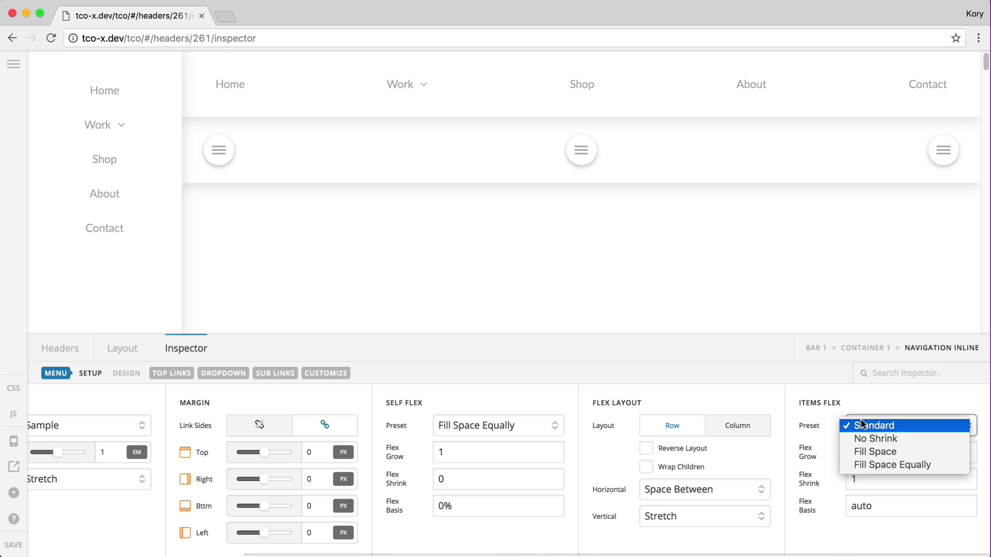
click(874, 463)
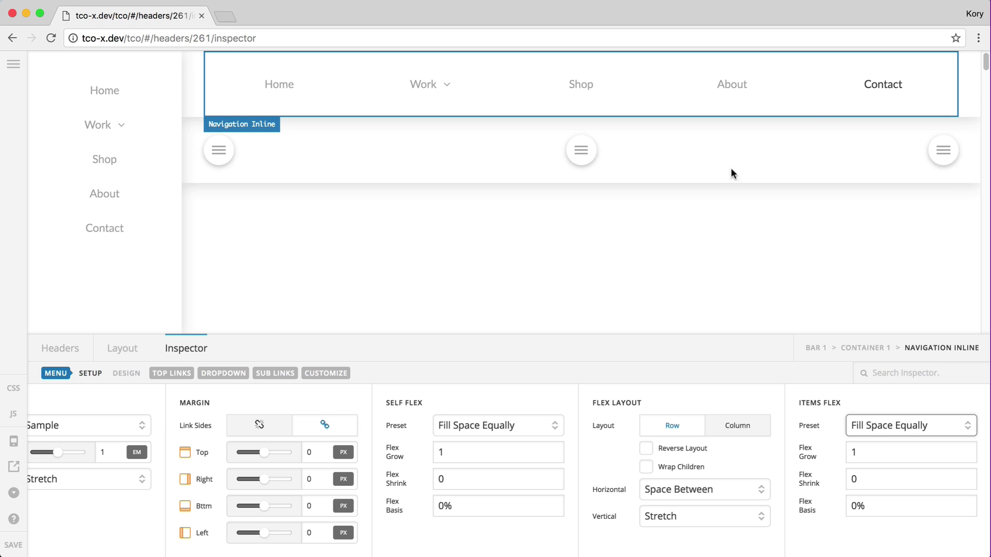
click(103, 166)
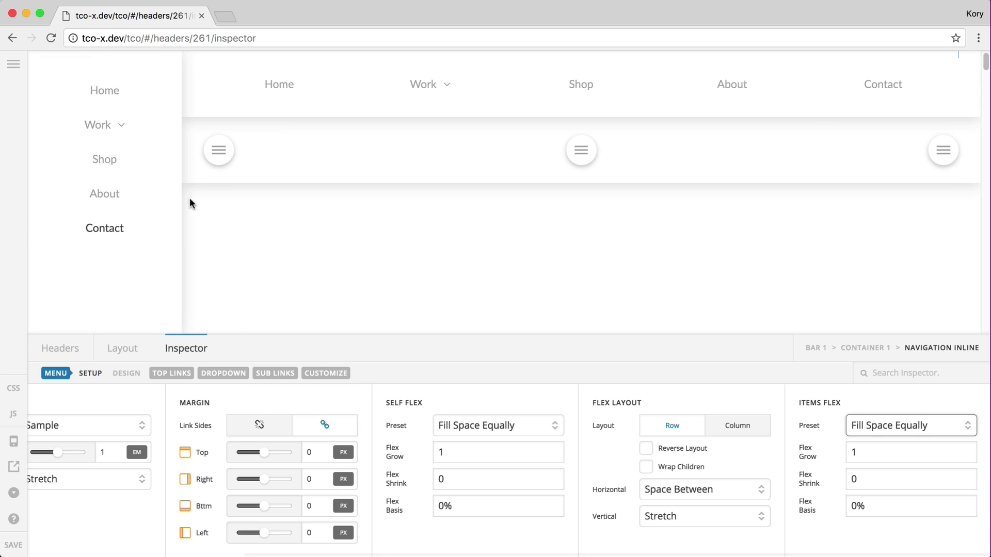
- Set the left Navigation Inline's Self and Items Flex Presets both to Fill Space Equally
click(122, 191)
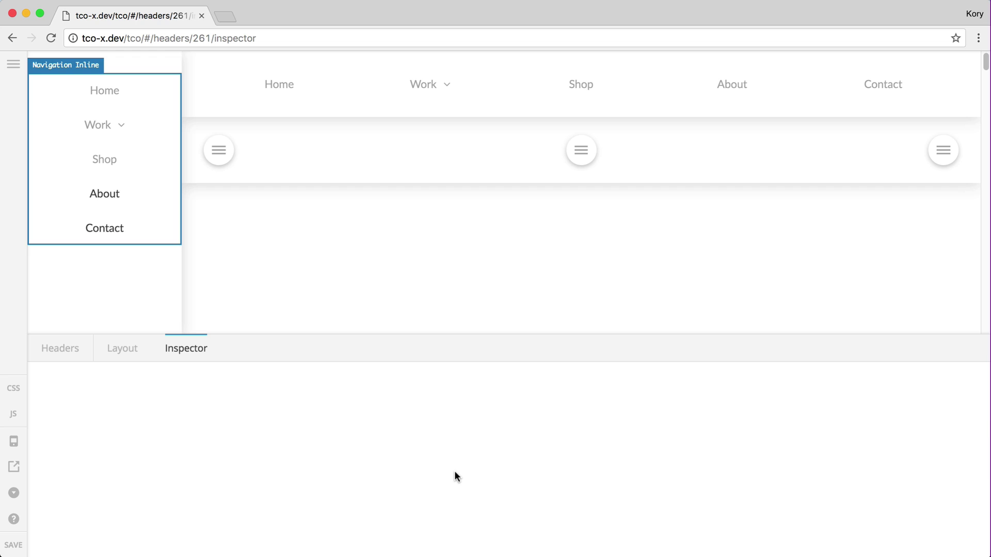
scroll(467, 469, right, 5)
click(499, 427)
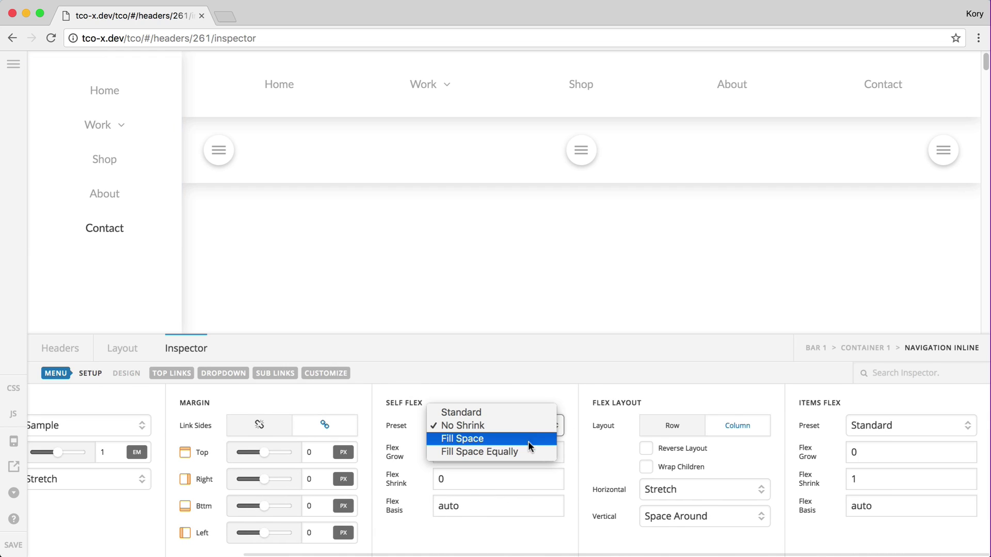
click(515, 450)
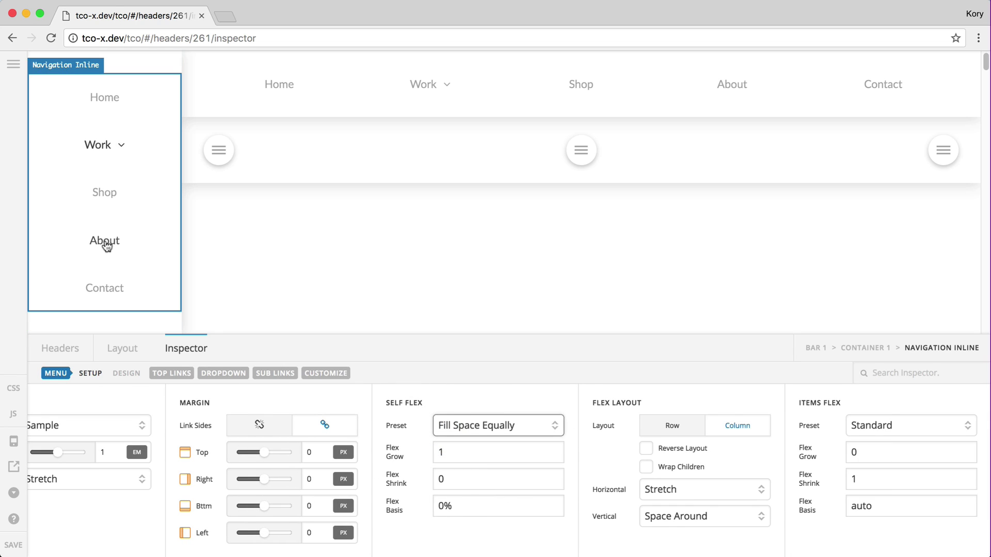
click(872, 426)
click(884, 463)
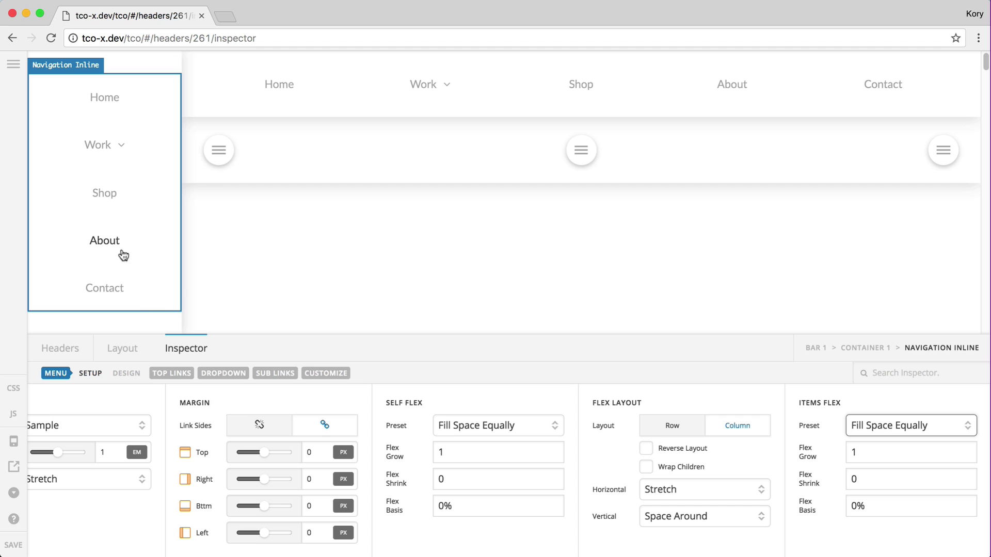
- Assign the Sample (No Dropdowns) menu to the sidebar navigation
scroll(157, 403, left, 5)
click(325, 425)
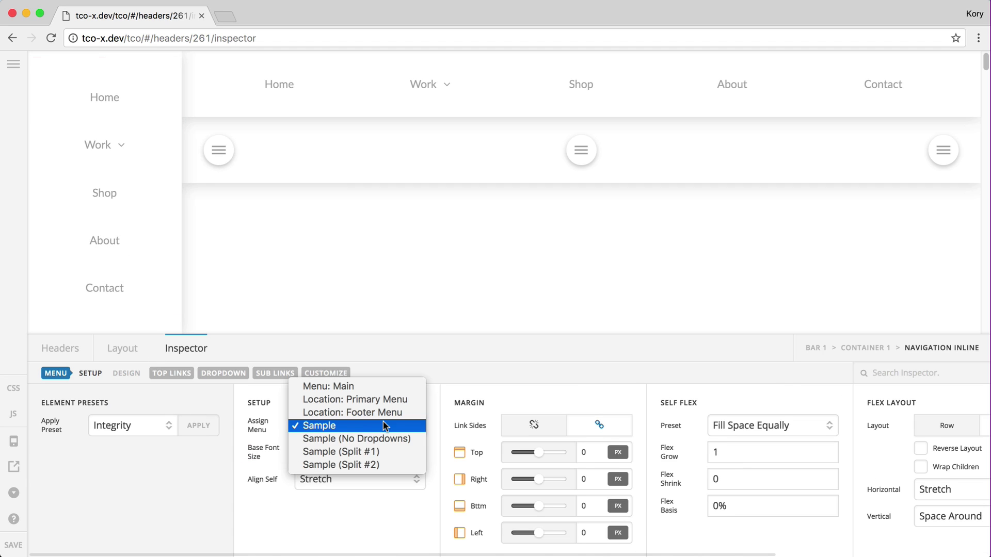
click(326, 438)
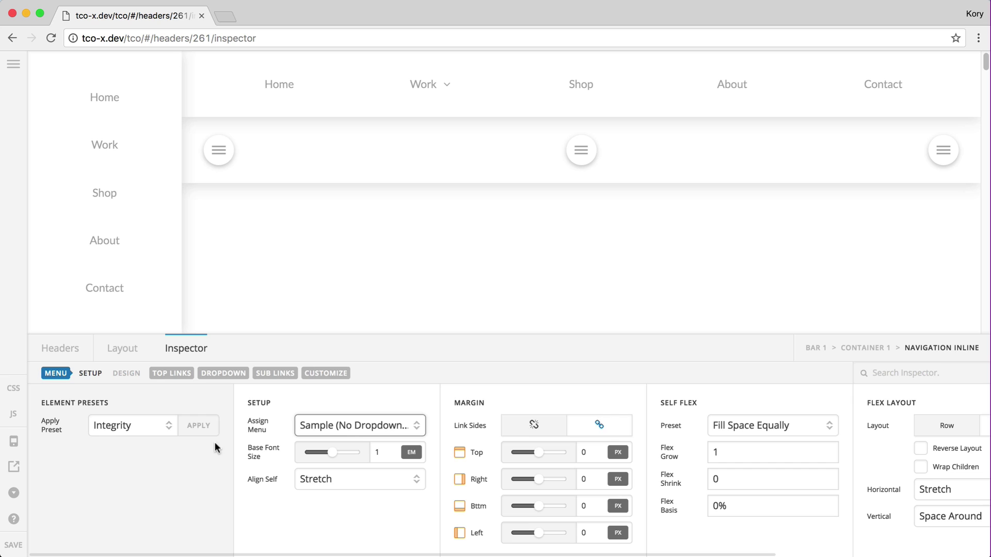
- Disable the top links' text and enable their graphic icons
click(174, 373)
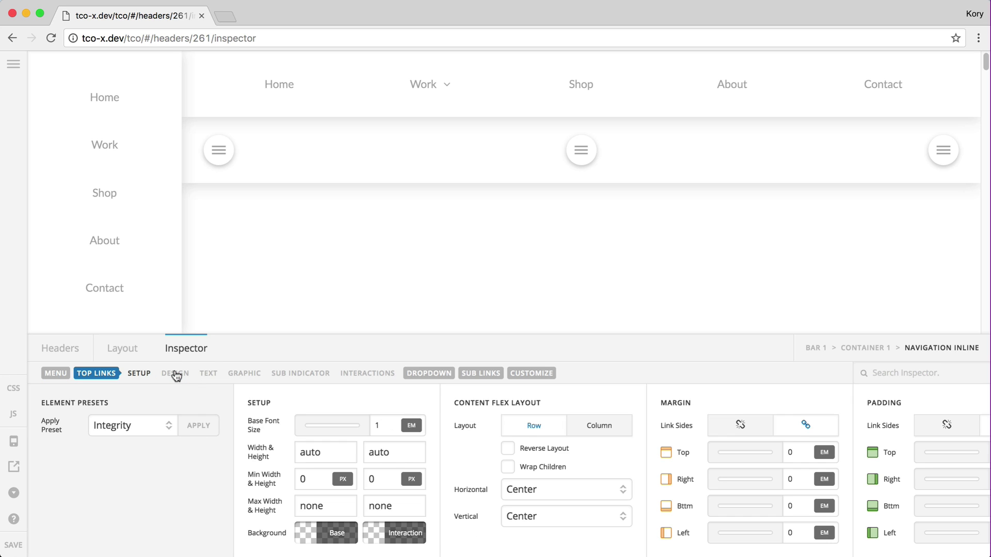
click(175, 374)
click(208, 374)
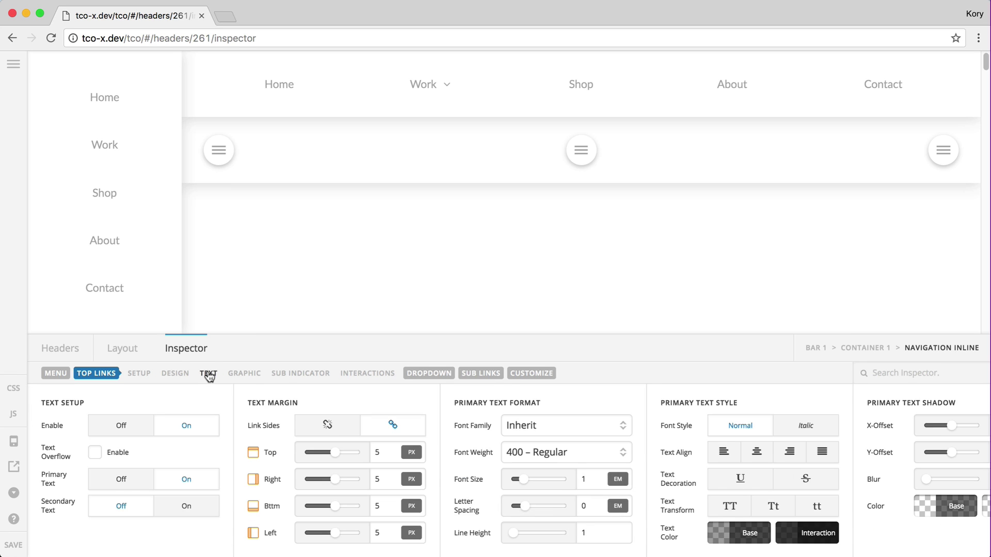
click(122, 426)
click(245, 374)
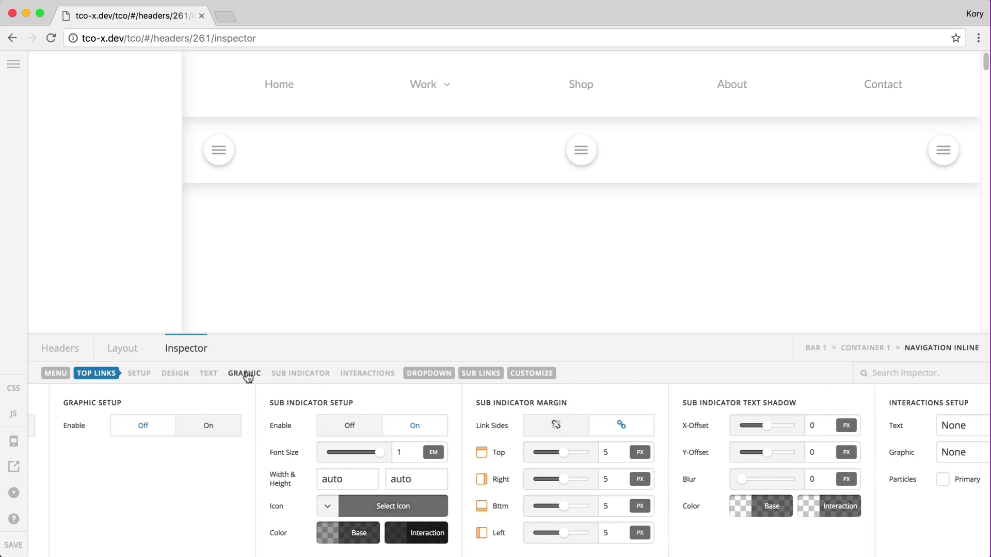
click(184, 428)
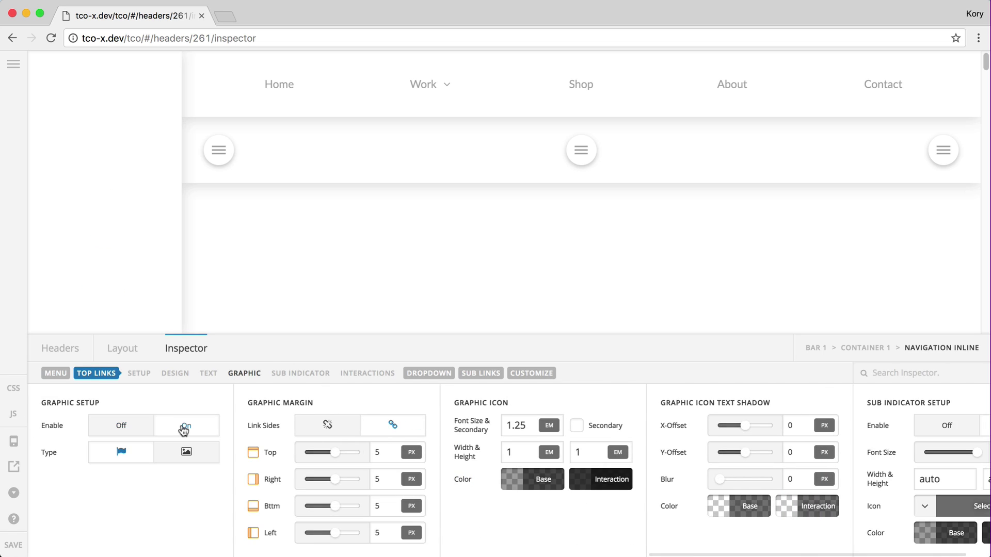
- Set the sidebar bar's width to 4 and its outer spacing to 0
click(814, 352)
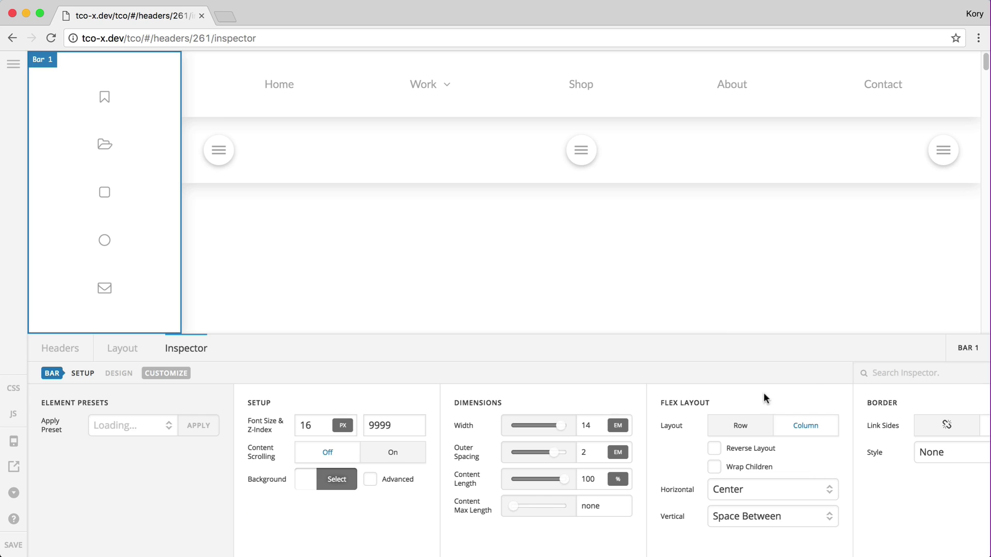
double_click(591, 419)
text(4)
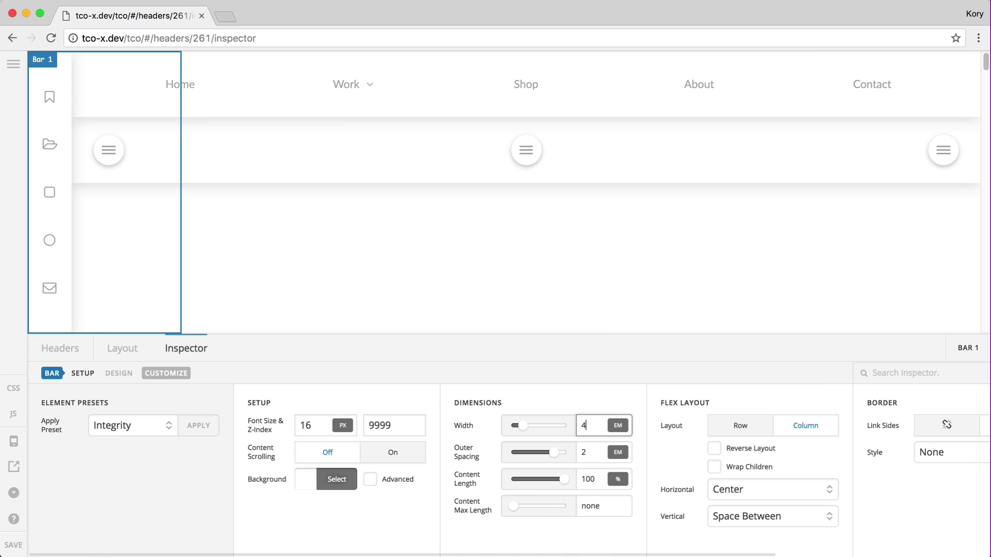
click(57, 320)
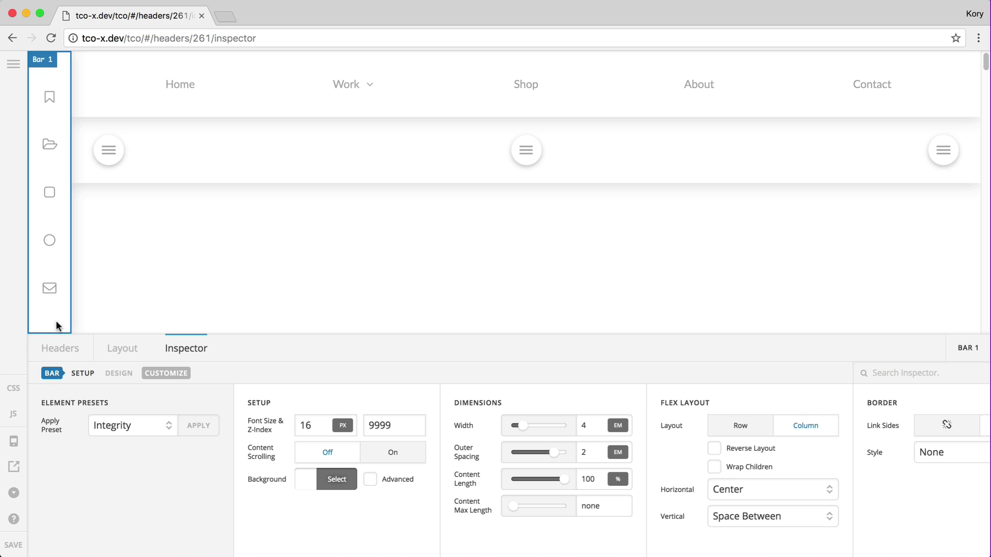
double_click(593, 449)
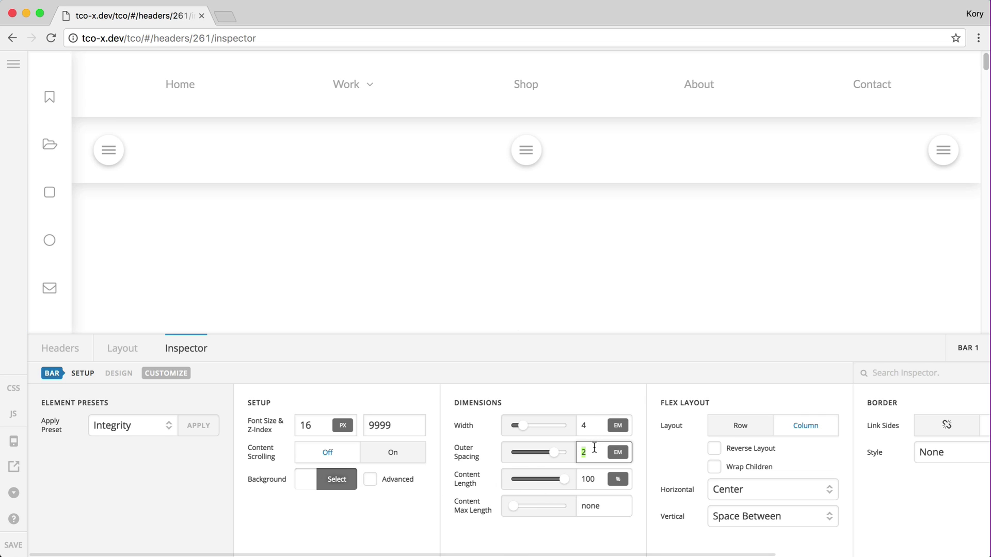
text(0)
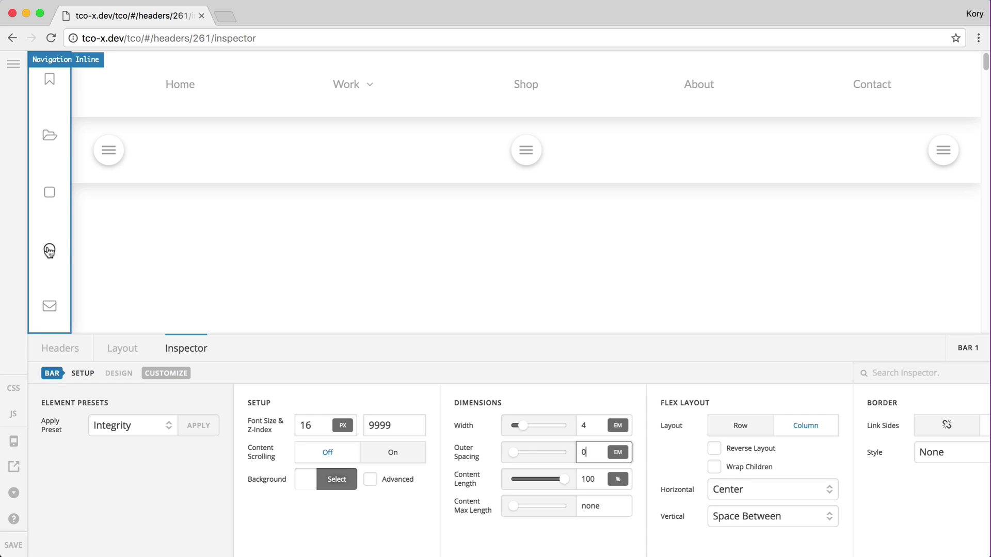
- Replace the left sidebar bar with a new bar, container and Navigation Collapsed element
click(119, 348)
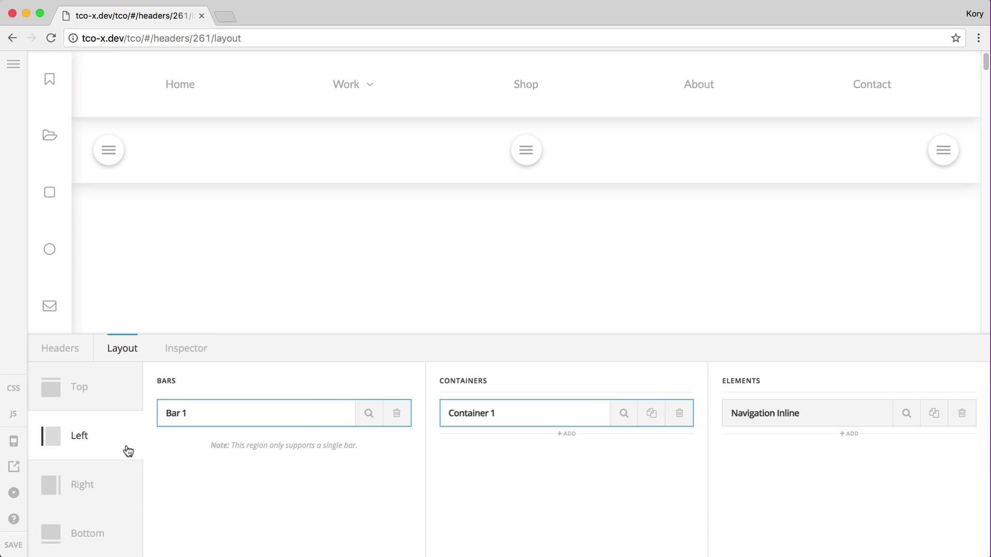
click(396, 413)
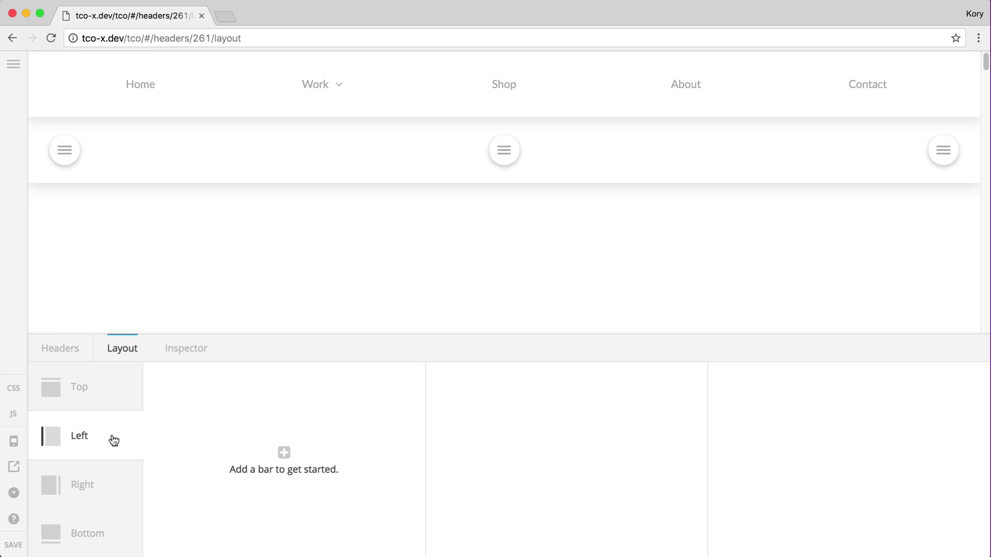
click(261, 450)
click(633, 440)
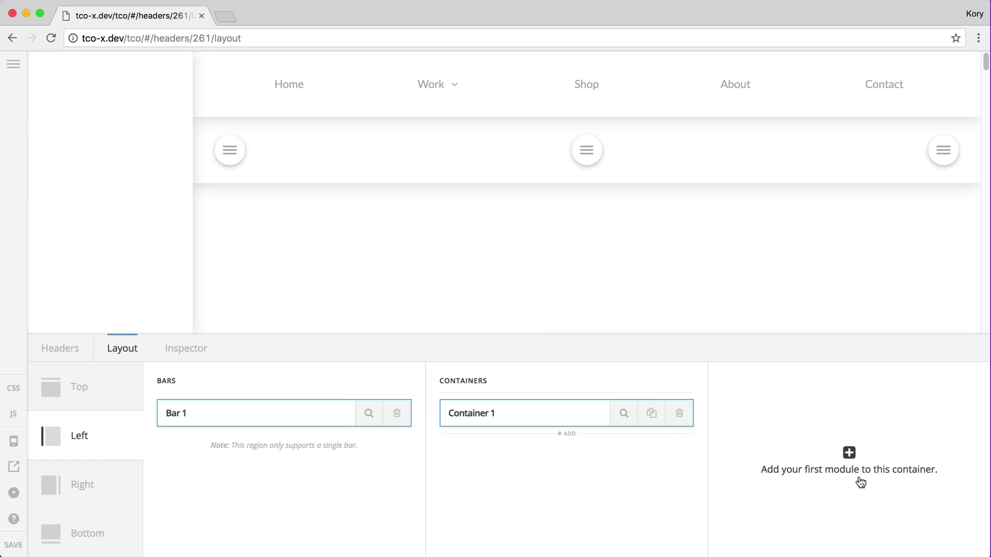
click(822, 467)
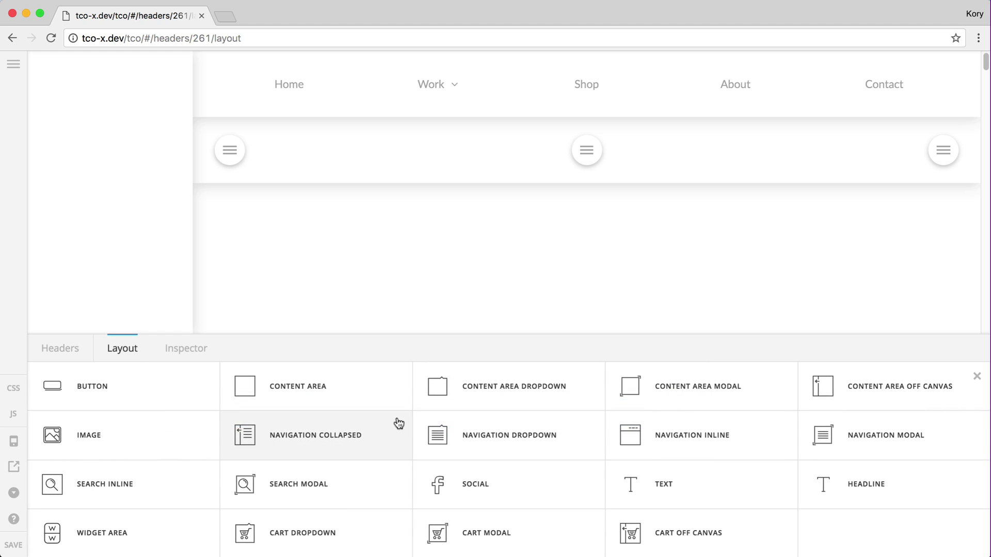
click(321, 431)
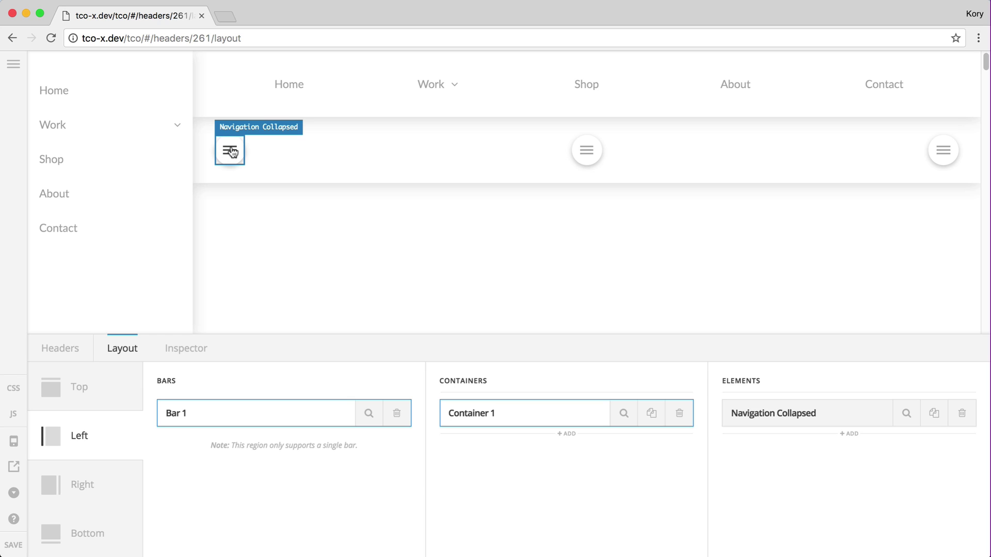
- Preview the off-canvas menu and its Contact link, then select the sidebar's collapsed navigation
click(230, 151)
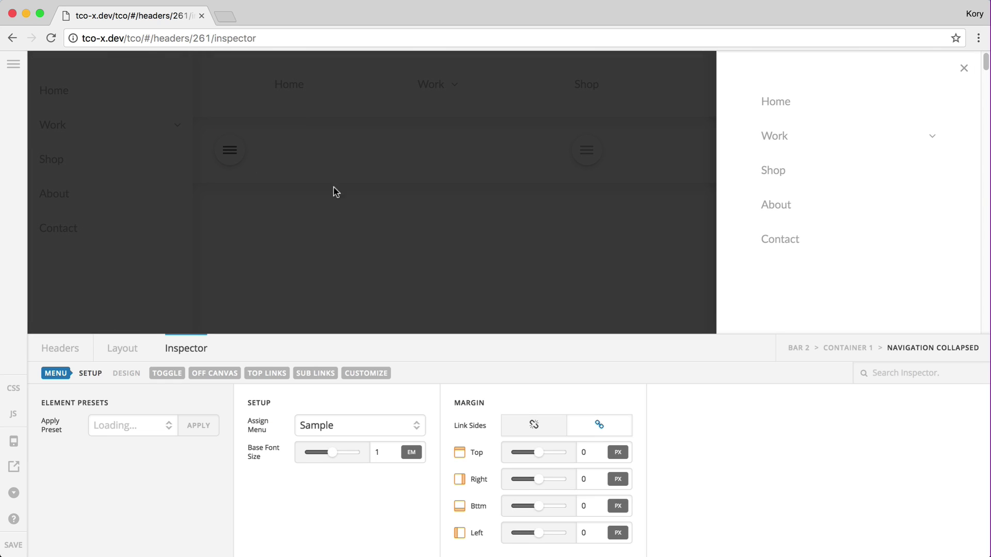
click(767, 256)
click(117, 282)
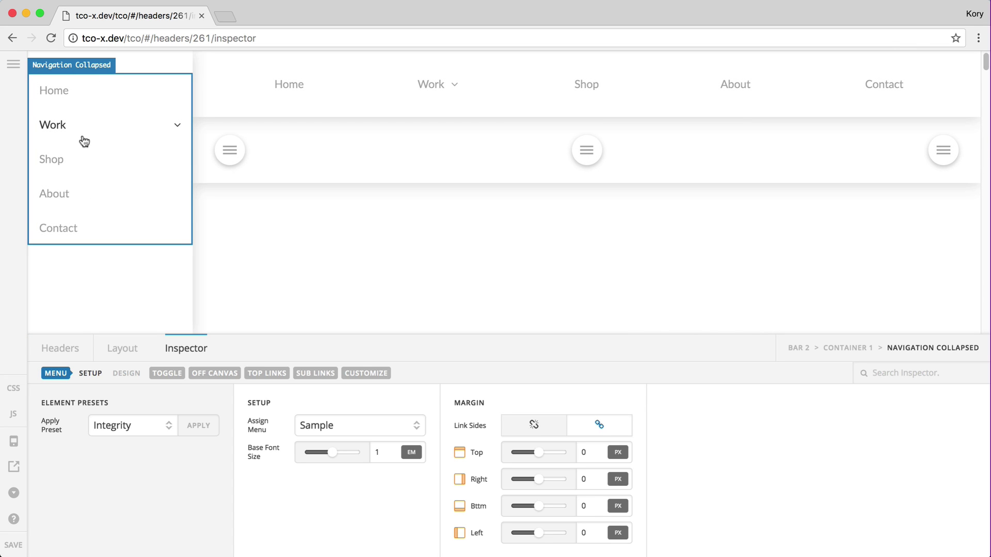
click(71, 171)
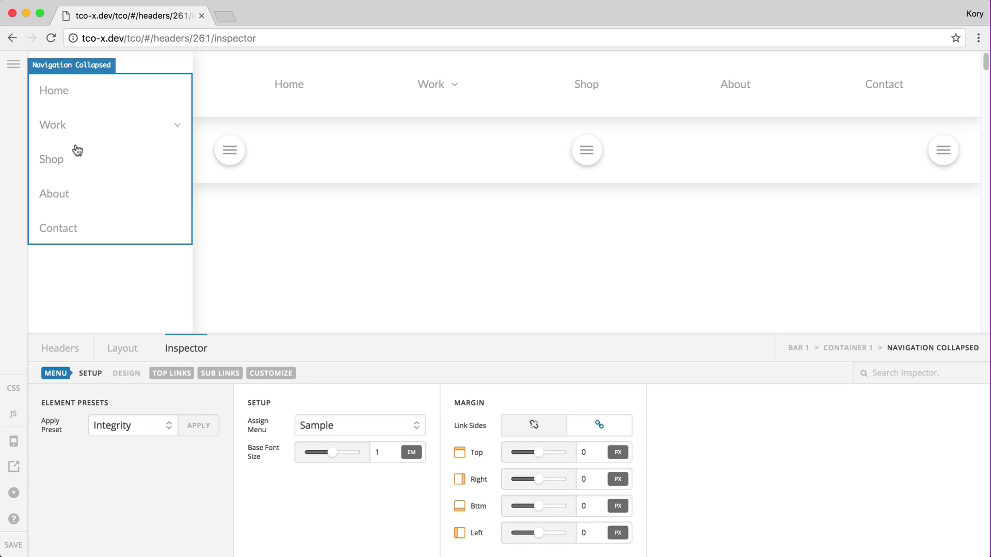
- Turn Content Scrolling on for Bar 1, expand the Work submenu, and preview the off-canvas menu
click(68, 126)
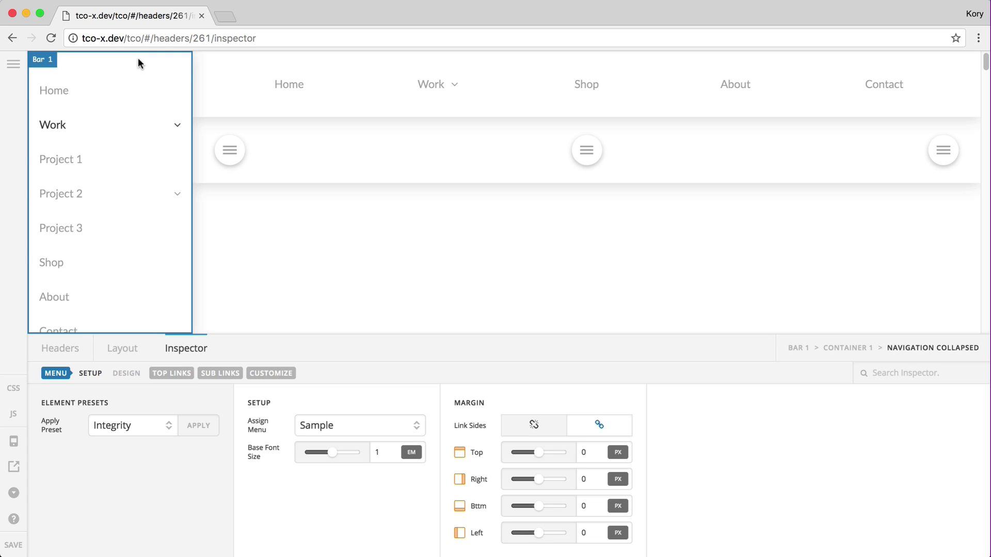
click(120, 71)
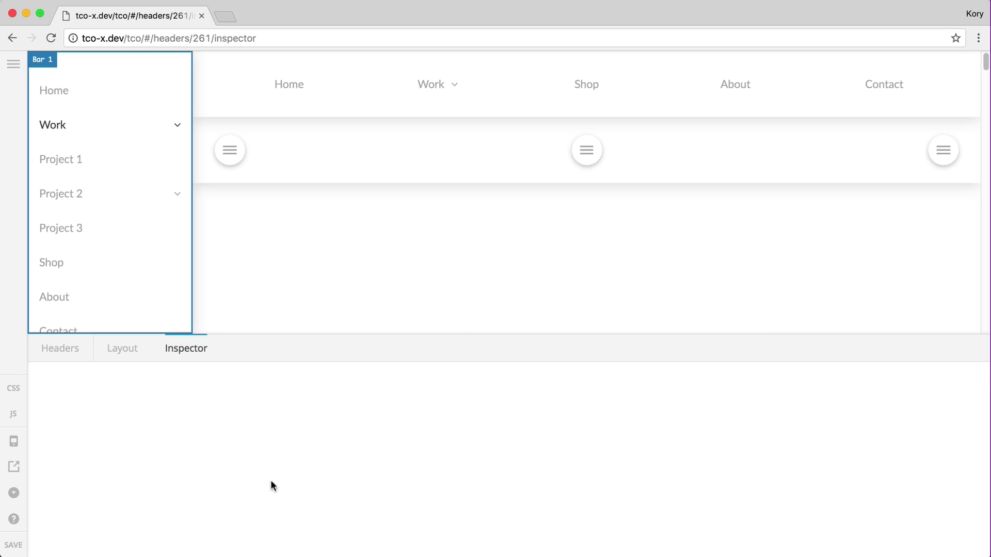
click(385, 455)
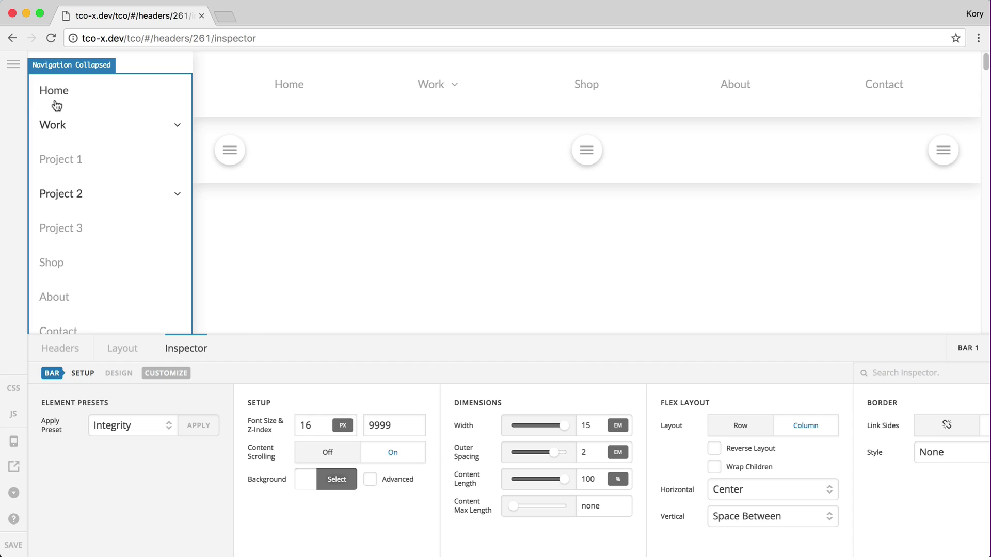
click(94, 126)
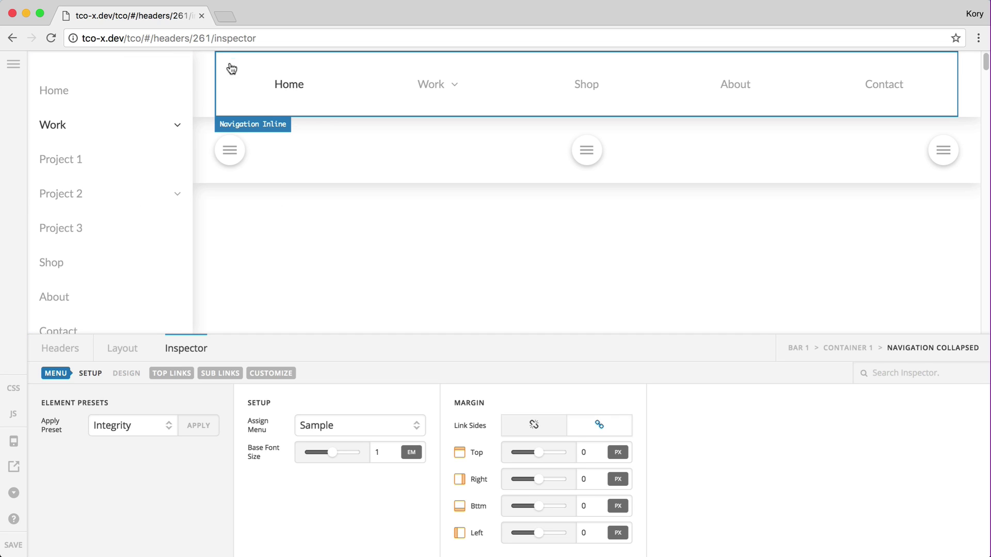
click(230, 150)
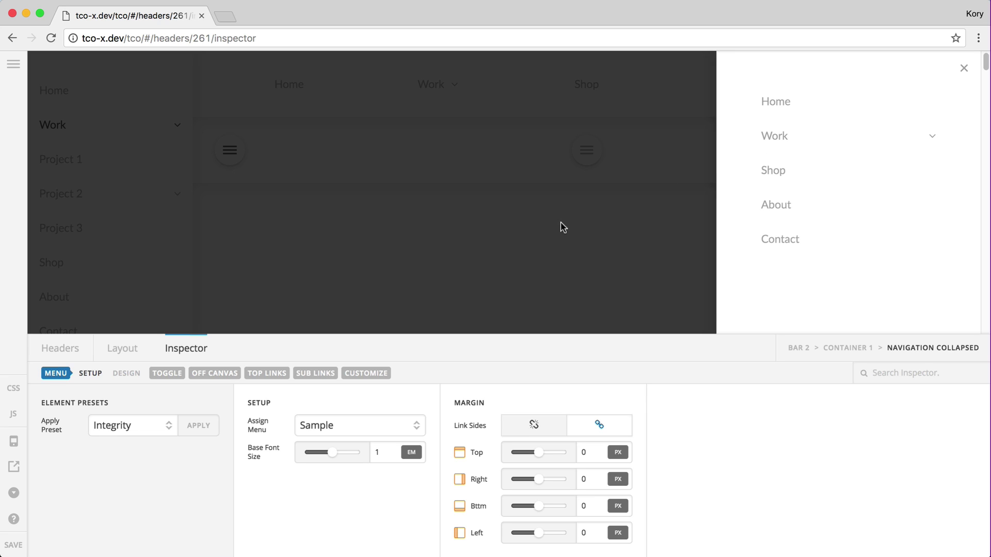
- Close the off-canvas menu, then open and close the right-hand modal menu preview
click(567, 236)
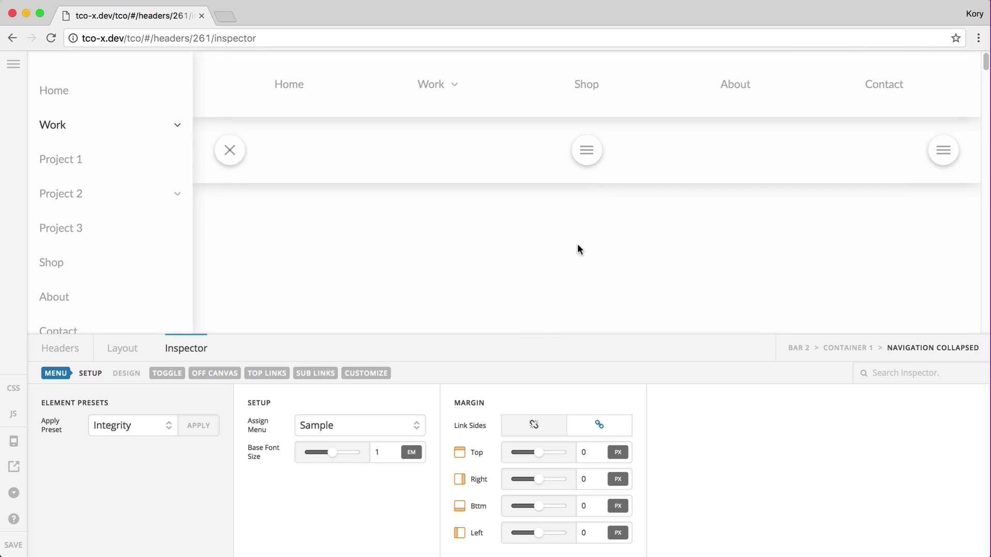
click(942, 149)
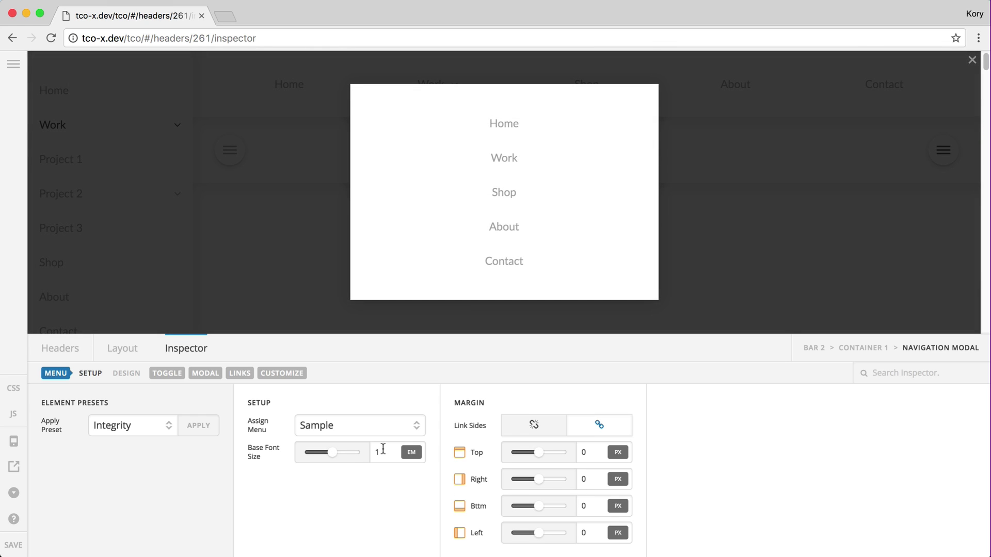
click(383, 451)
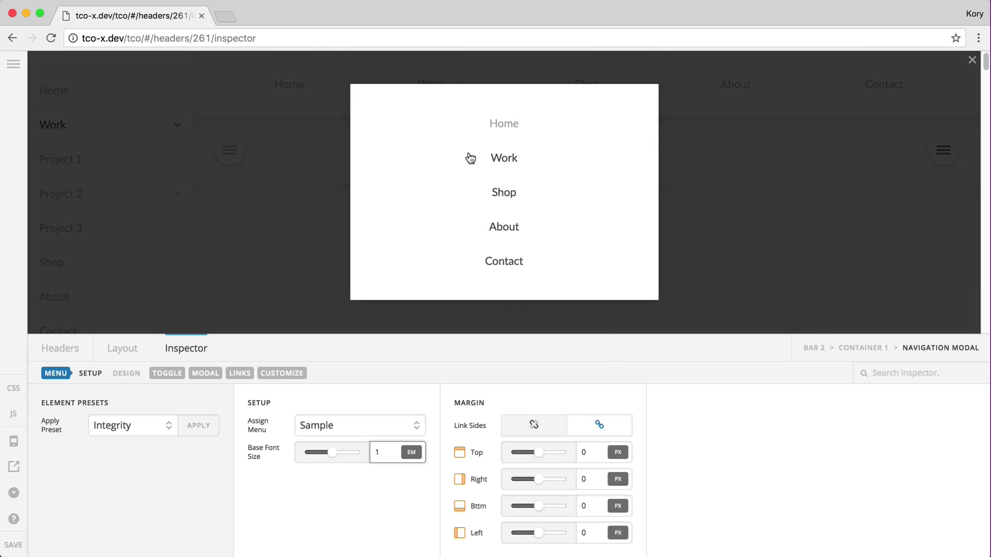
click(774, 270)
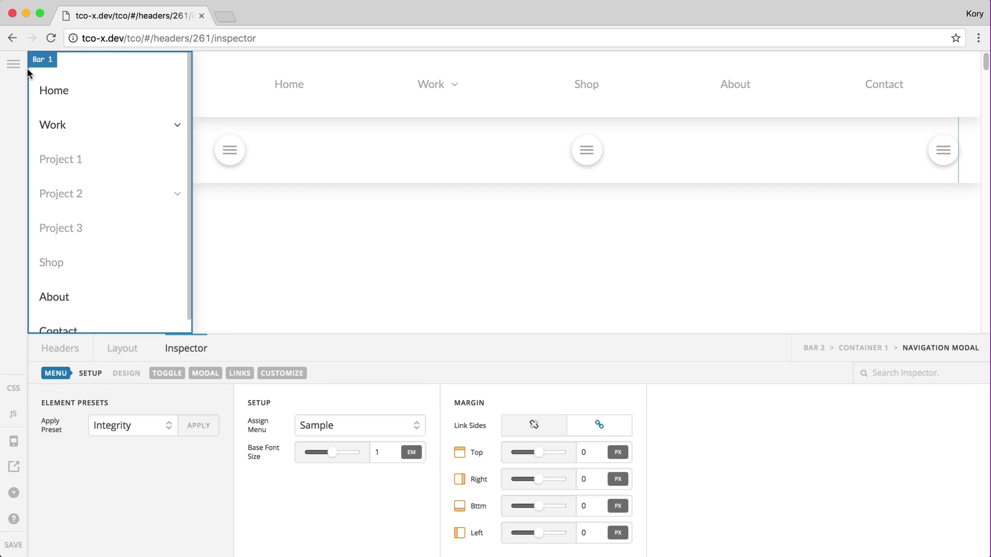
- Discard header changes and open the Navigation footer for editing, then reload the page
click(13, 63)
click(81, 221)
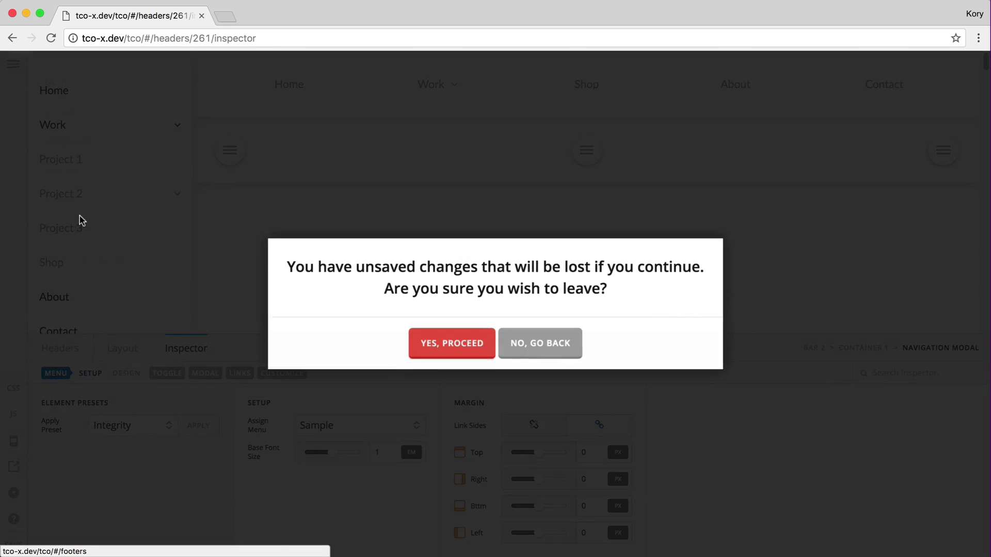
click(421, 346)
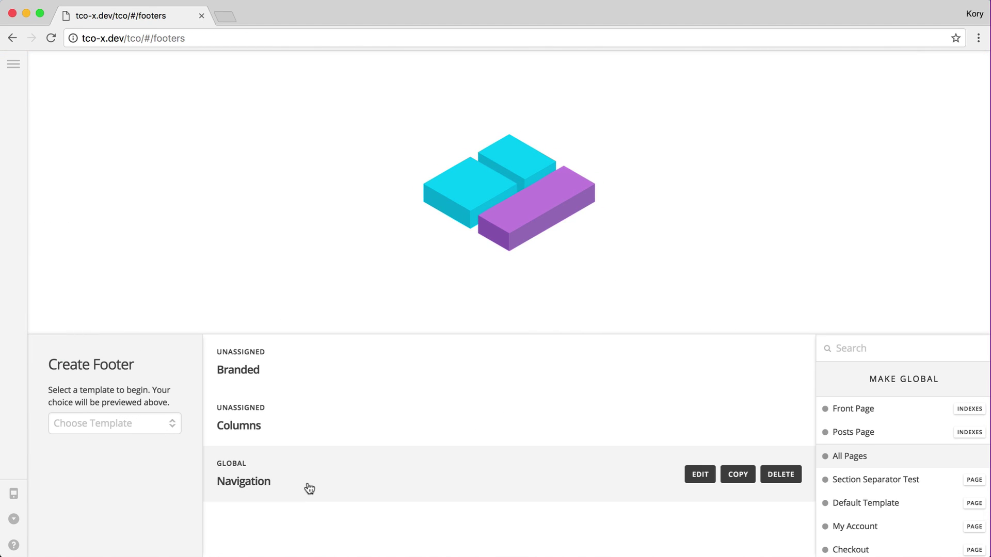
click(735, 492)
click(698, 473)
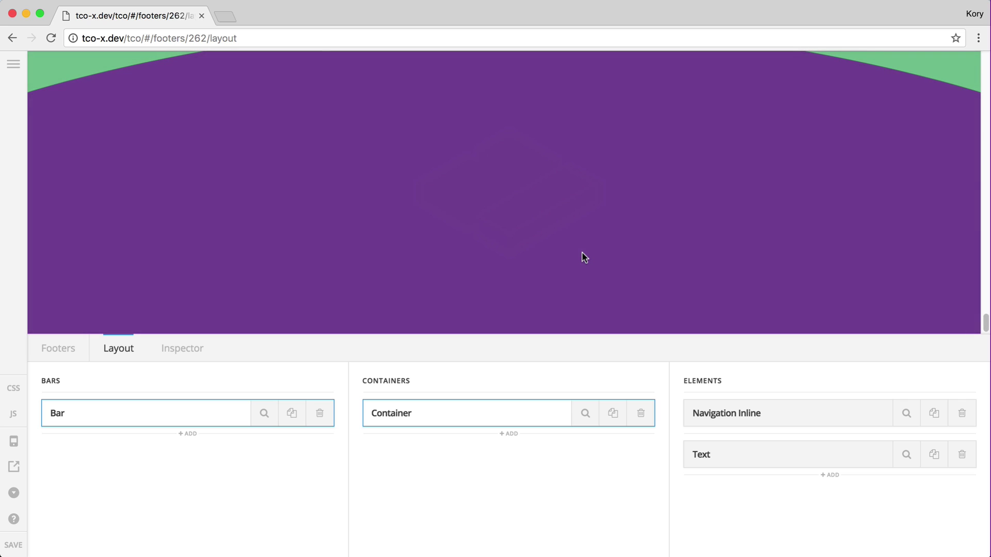
key(super+r)
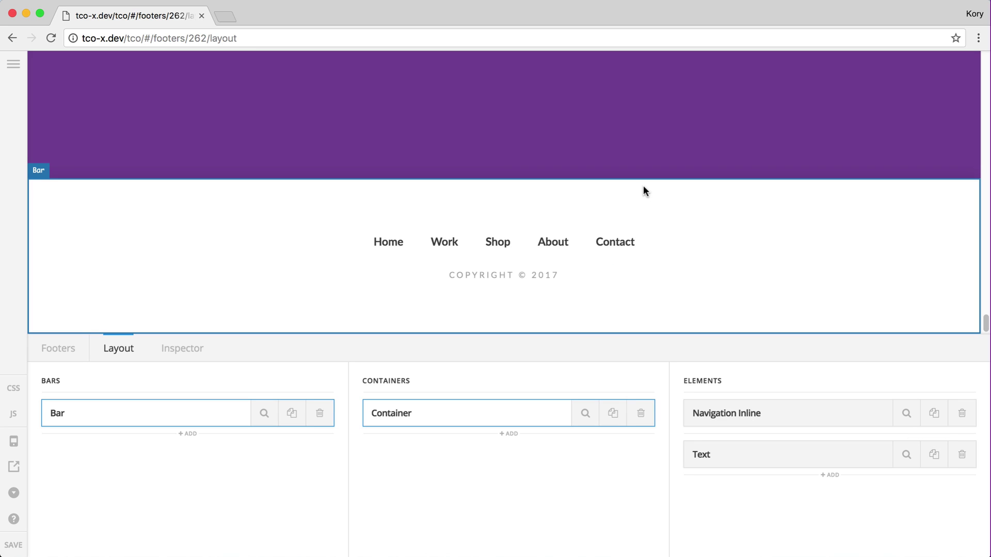
- Inspect the footer bar, then select the footer's Navigation Inline menu to show its settings
click(644, 191)
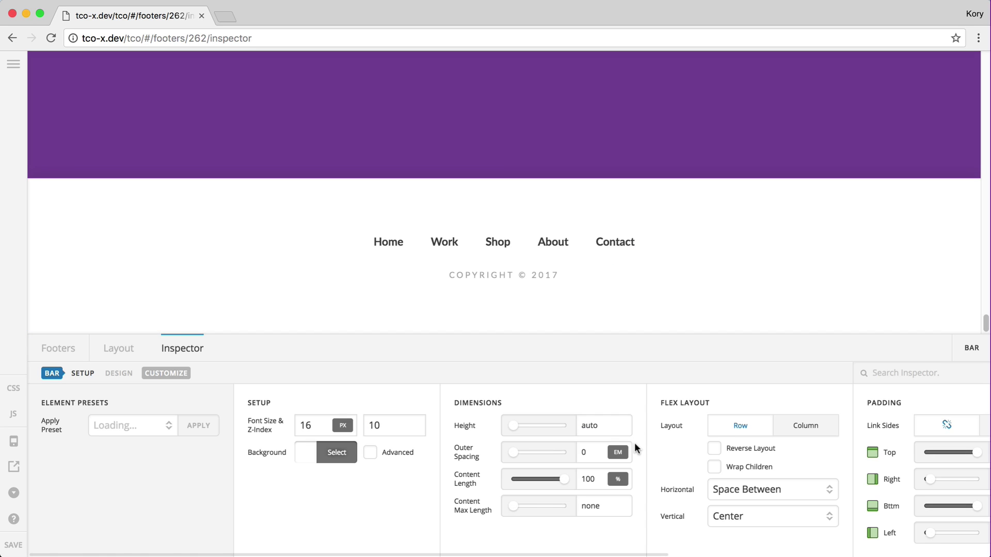
click(592, 425)
scroll(670, 444, right, 5)
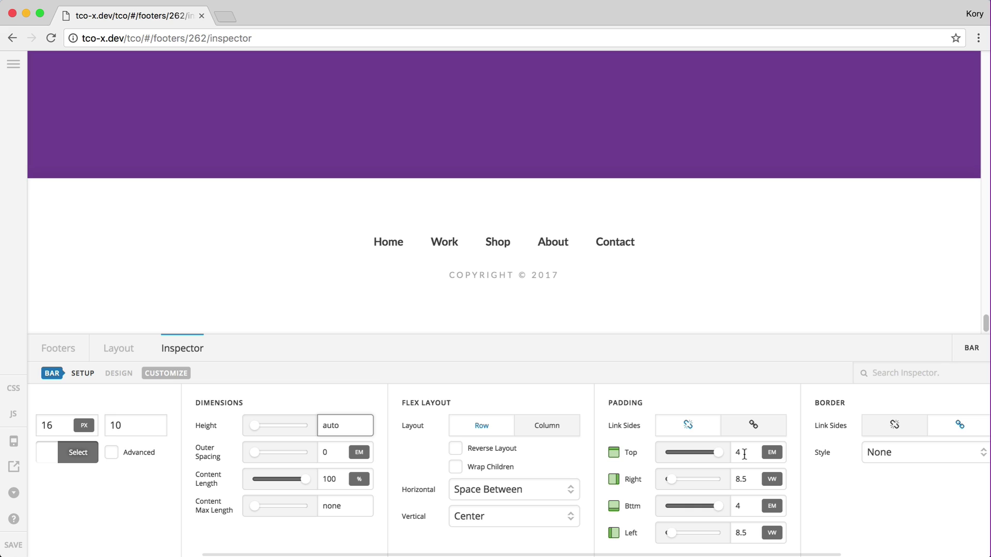
click(676, 240)
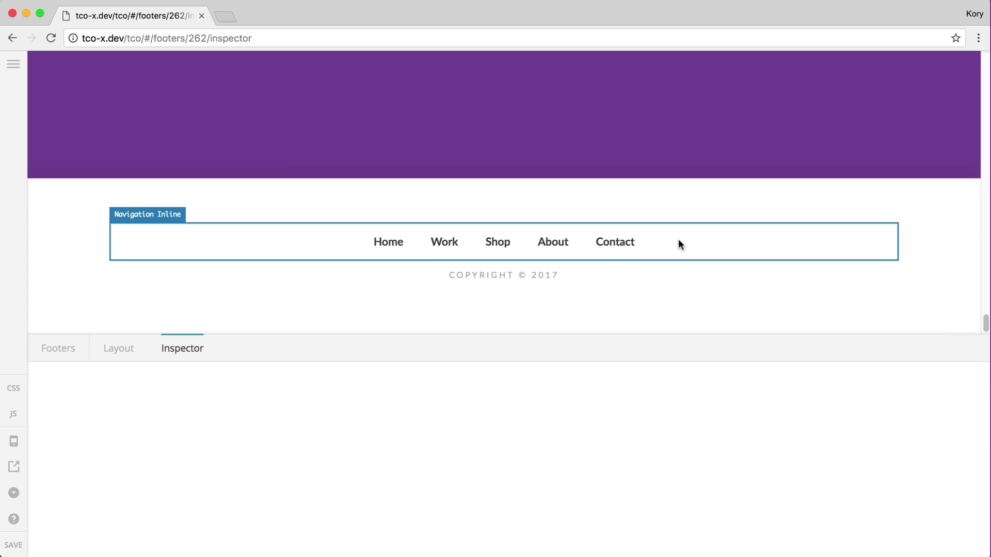
scroll(707, 490, right, 5)
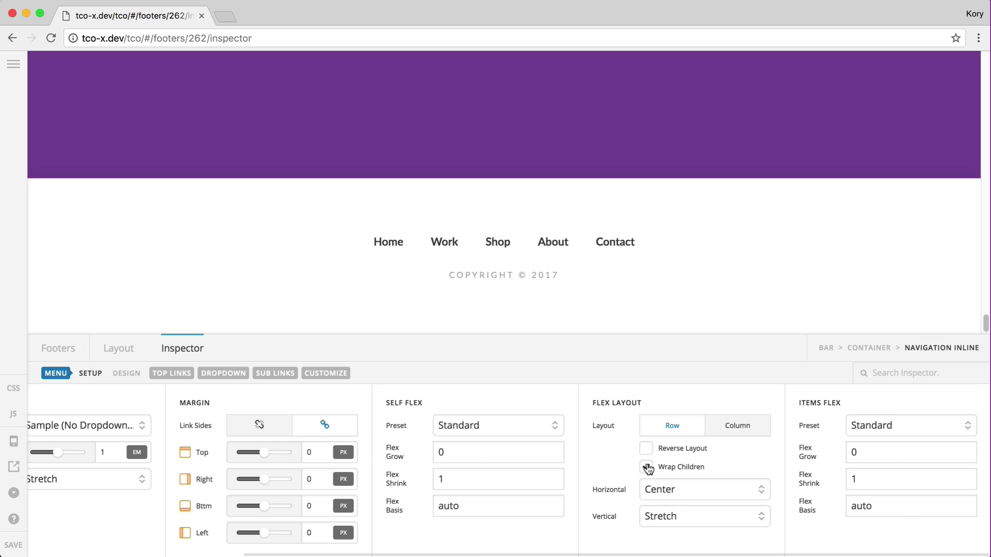
- Narrow the browser window to preview the footer menu at a smaller width
drag(988, 310, 274, 256)
scroll(184, 516, right, 5)
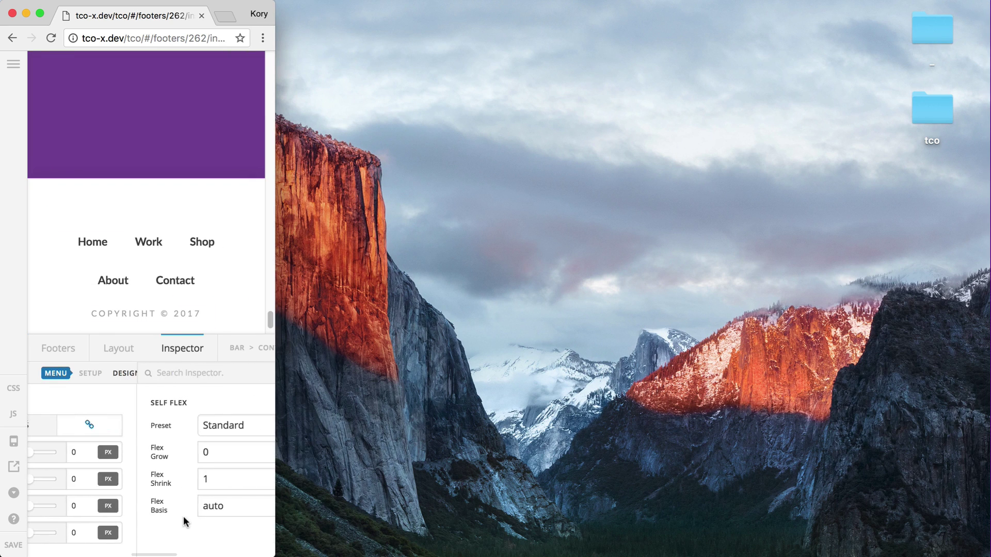
scroll(184, 516, right, 5)
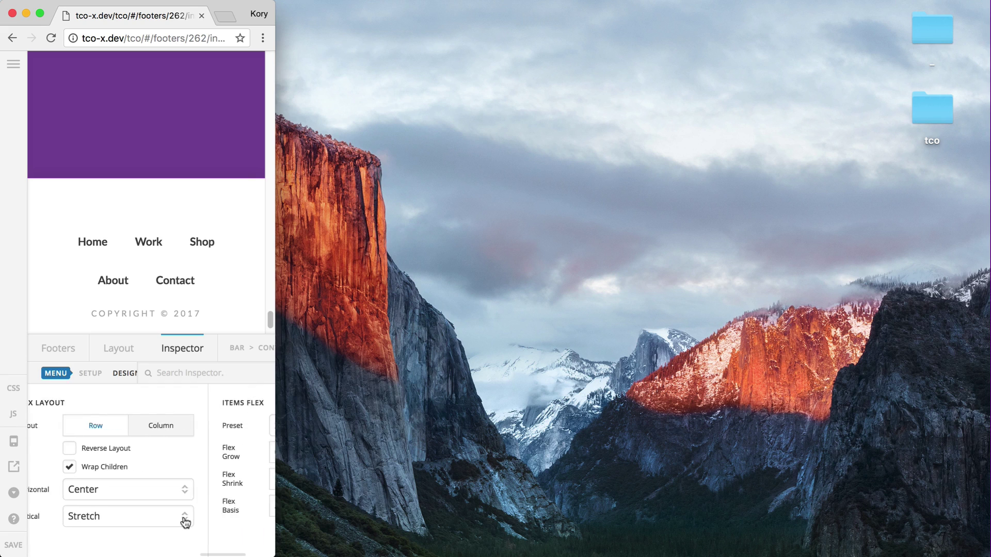
scroll(185, 522, right, 2)
- Try Flex Layout Horizontal values End, Space Between and Space Around, ending on Center
click(92, 489)
click(93, 488)
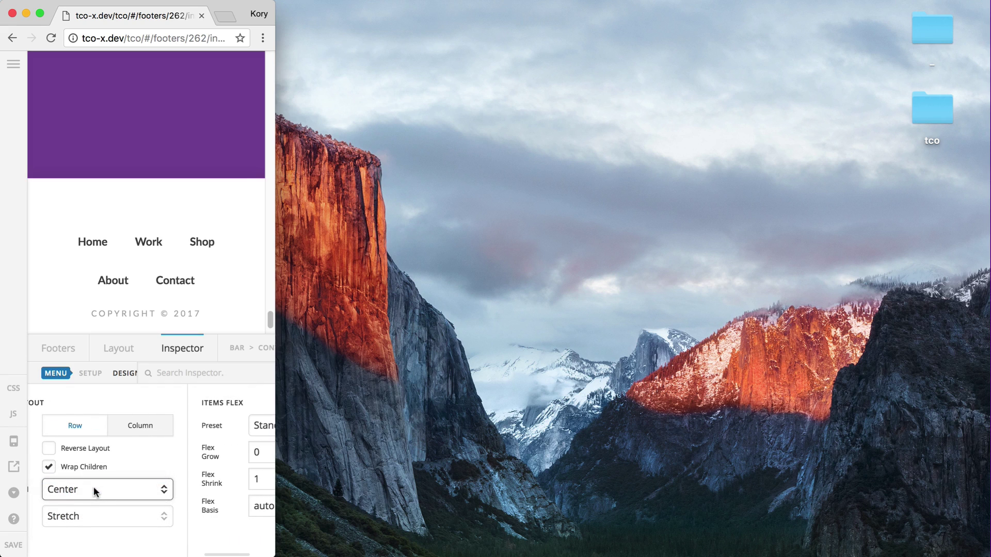
key(Up)
click(82, 489)
click(94, 515)
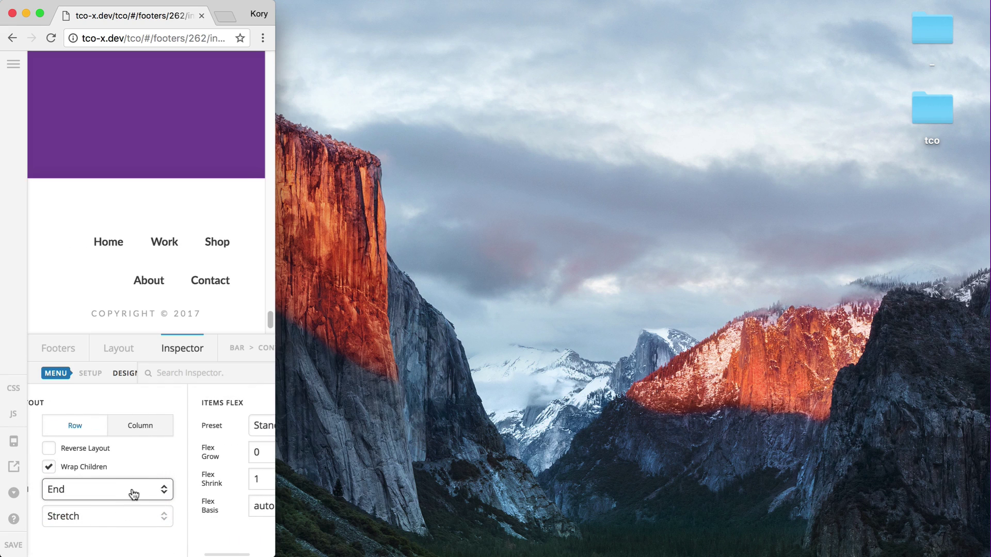
click(107, 489)
click(106, 504)
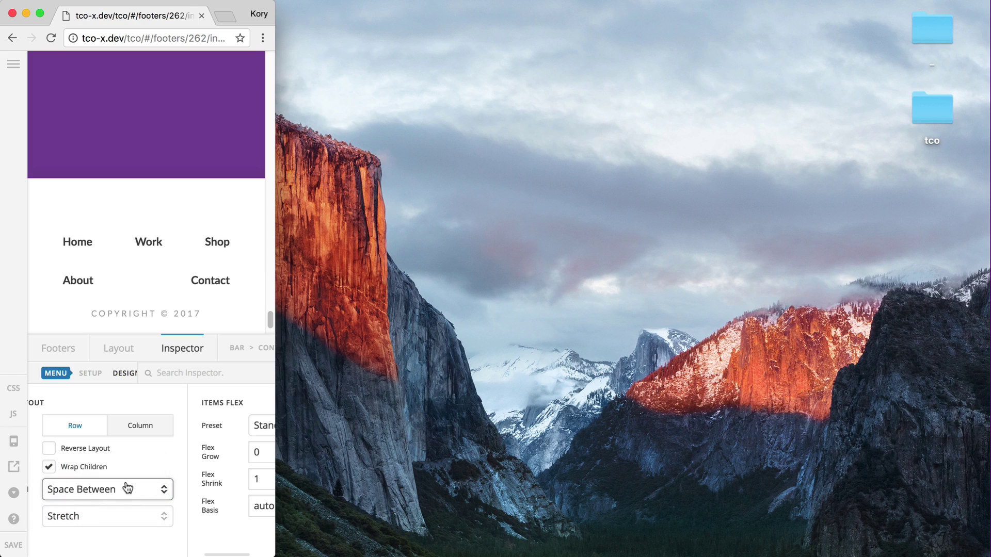
click(127, 488)
click(122, 501)
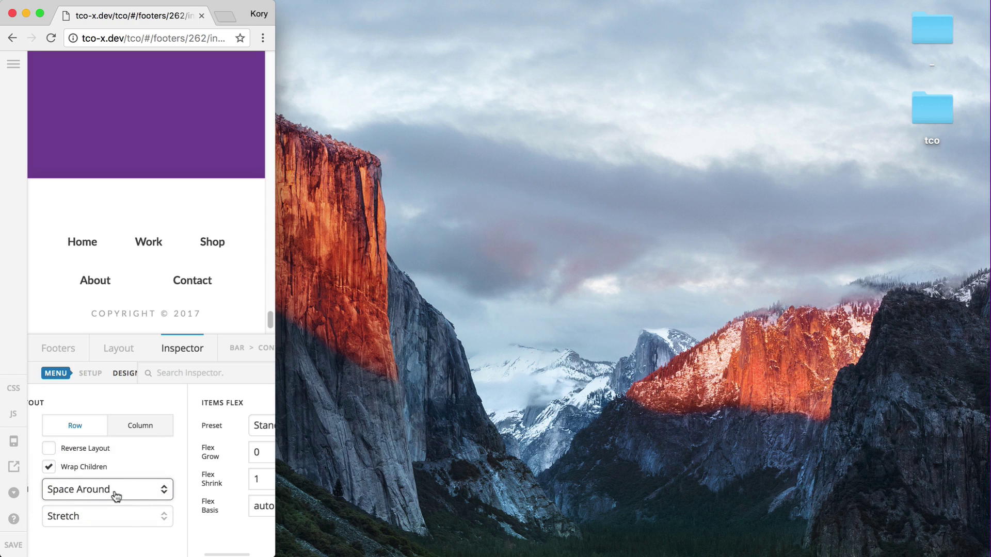
click(116, 494)
click(170, 470)
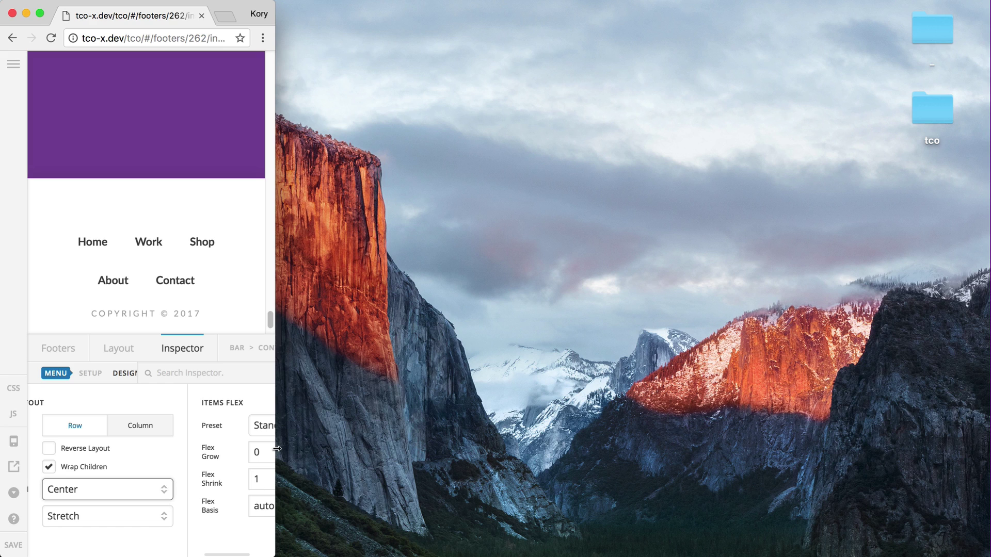
- Restore the full window width and return to Headers, discarding the footer changes
drag(393, 448, 984, 416)
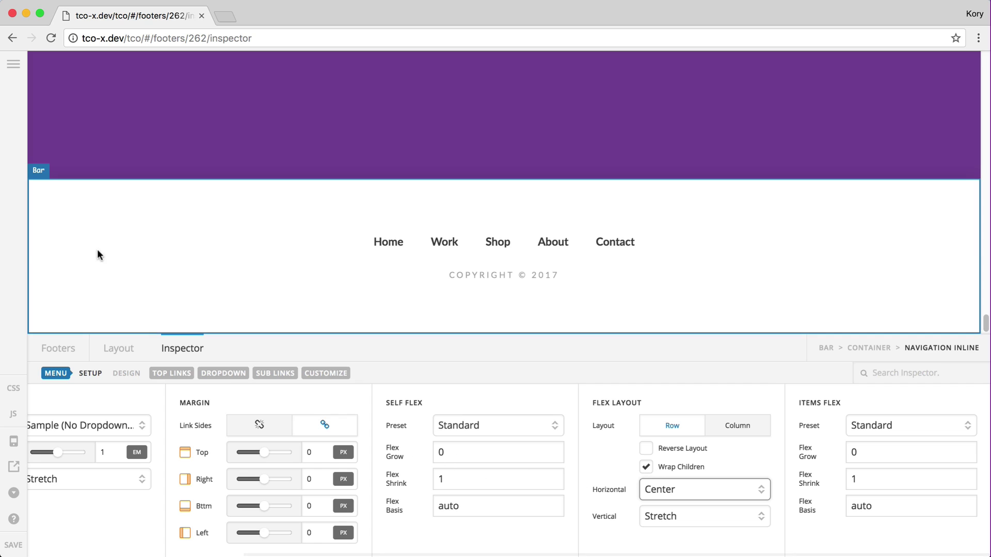
click(11, 69)
click(73, 163)
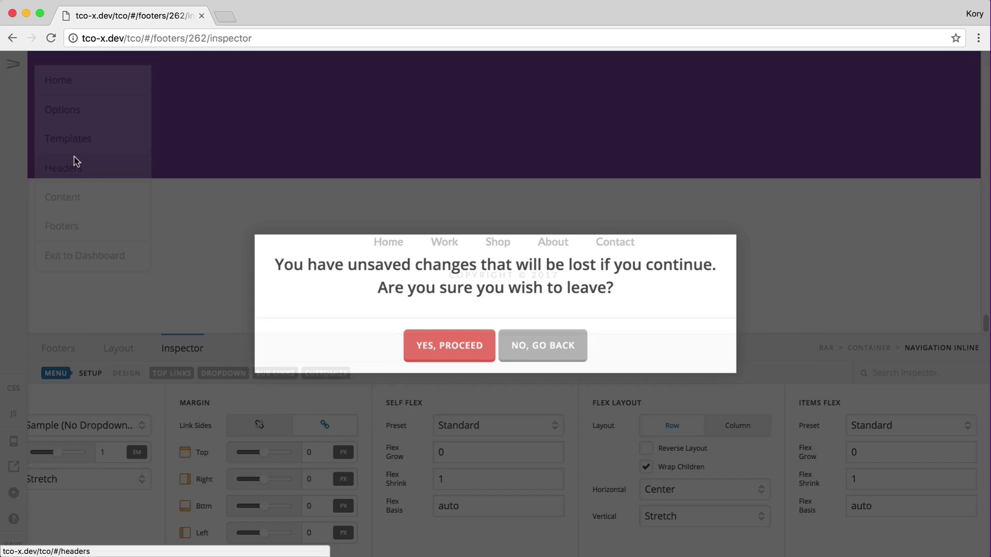
click(440, 348)
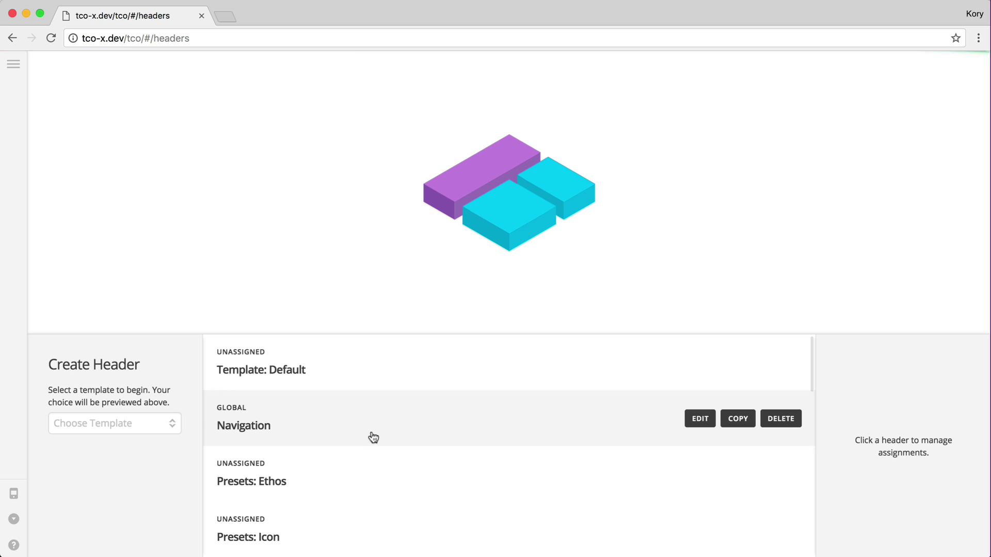
- Open the Navigation header (261) for editing from the Headers list
click(370, 438)
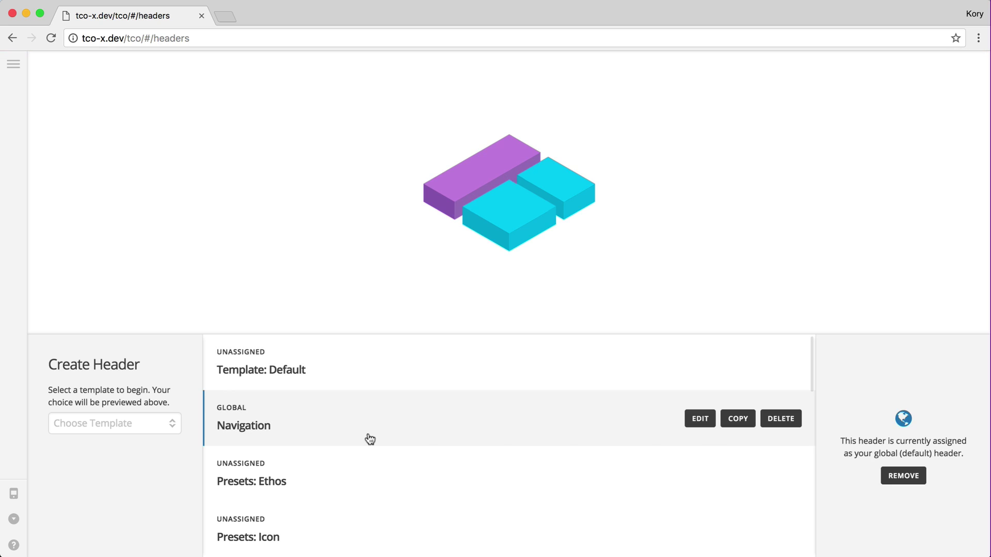
click(700, 418)
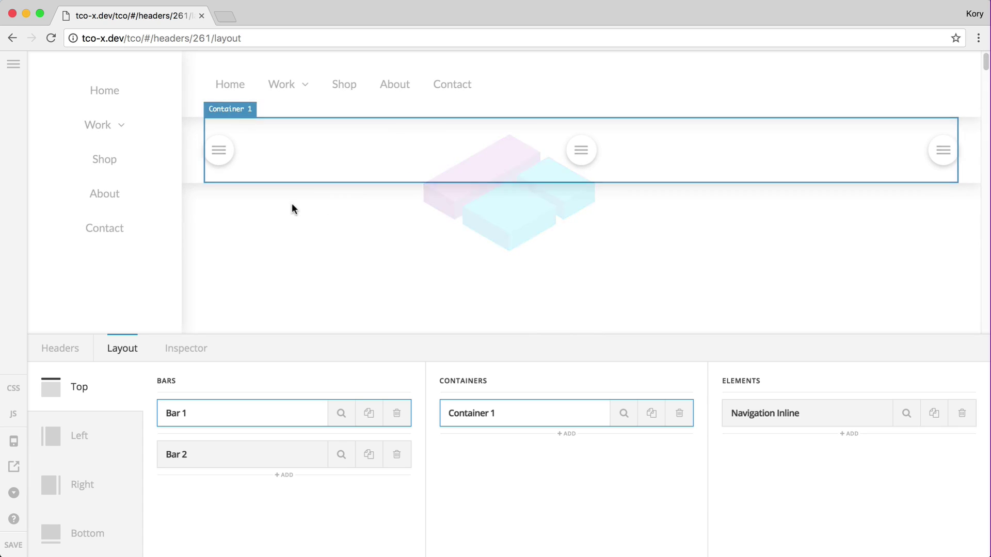
- Assign Sample (Split #2) to the top bar's inline navigation and enable top link graphics
click(227, 89)
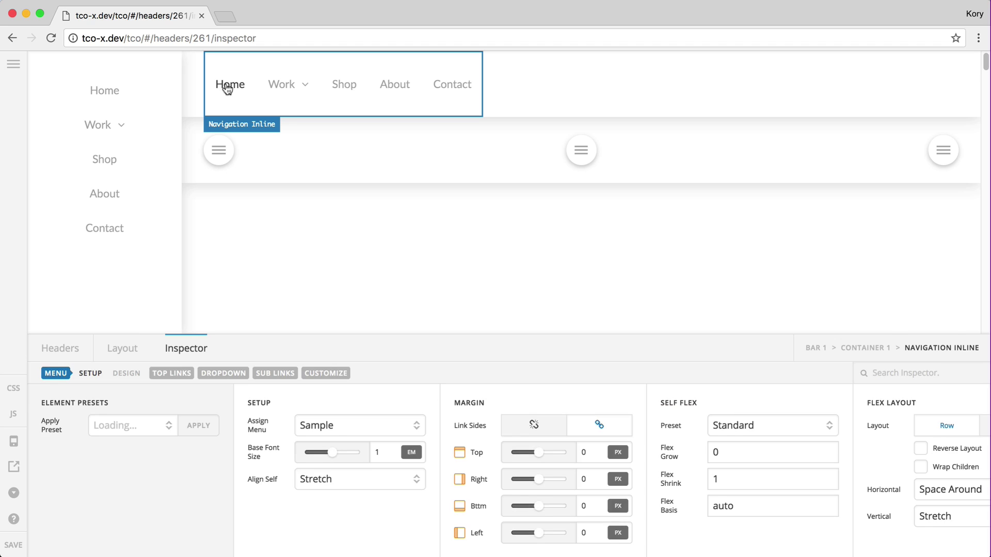
click(324, 422)
click(340, 465)
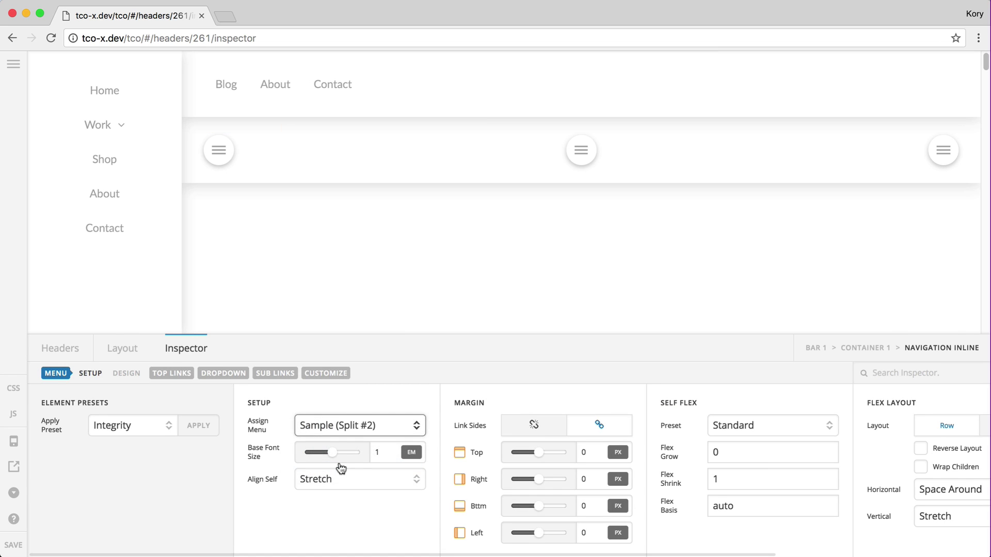
click(178, 375)
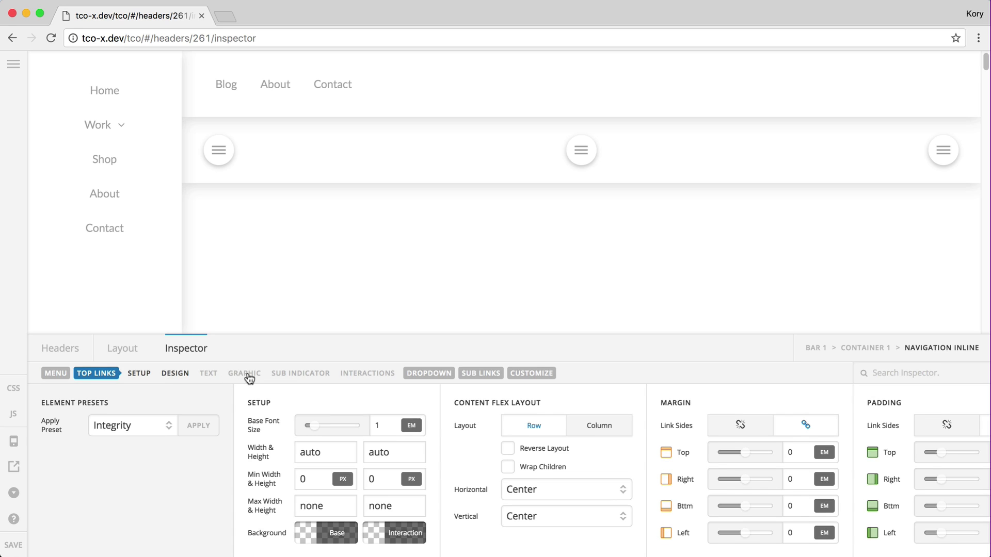
click(248, 376)
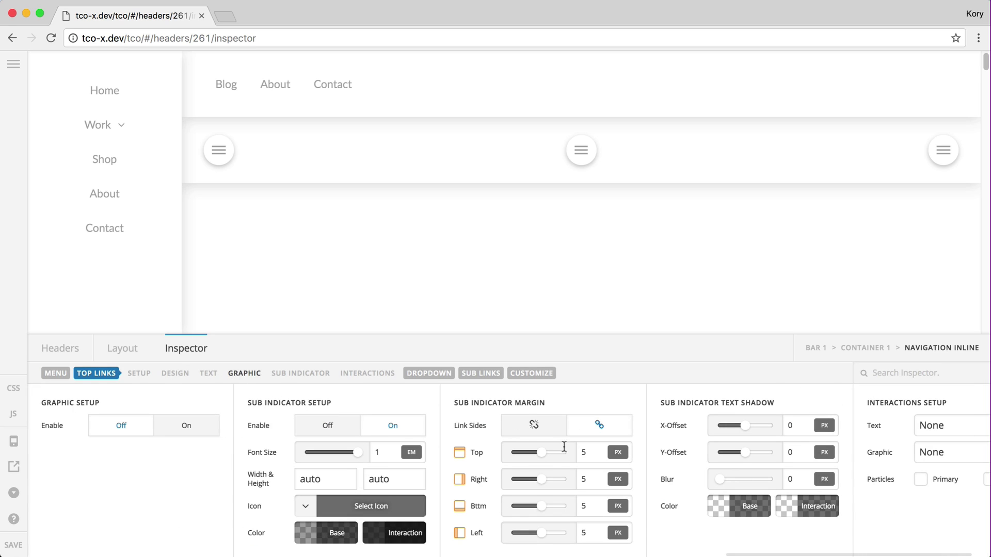
click(185, 424)
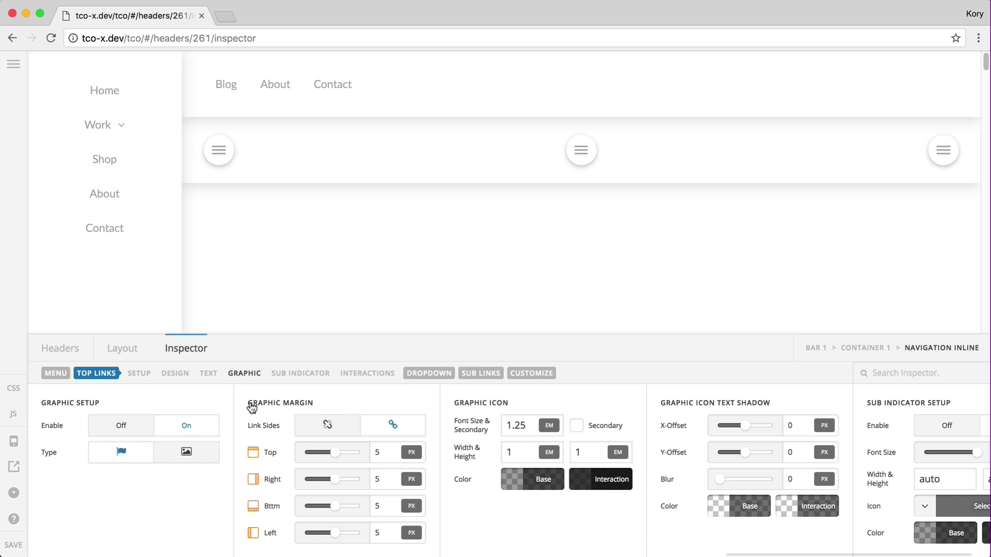
click(55, 373)
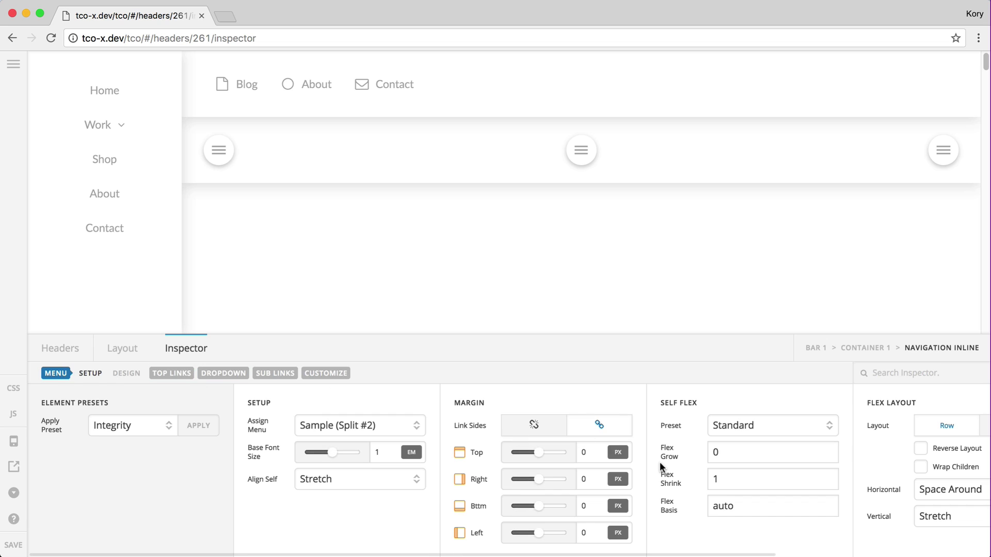
scroll(659, 463, right, 5)
- Set the top-bar navigation's Flex Layout to Column and enter 10 in Bar 1's settings
click(747, 428)
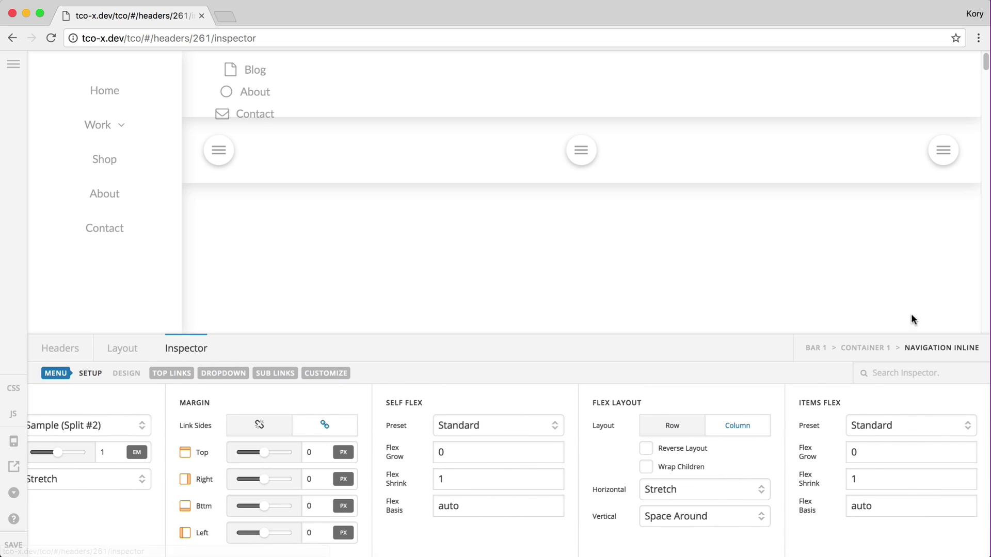
click(815, 348)
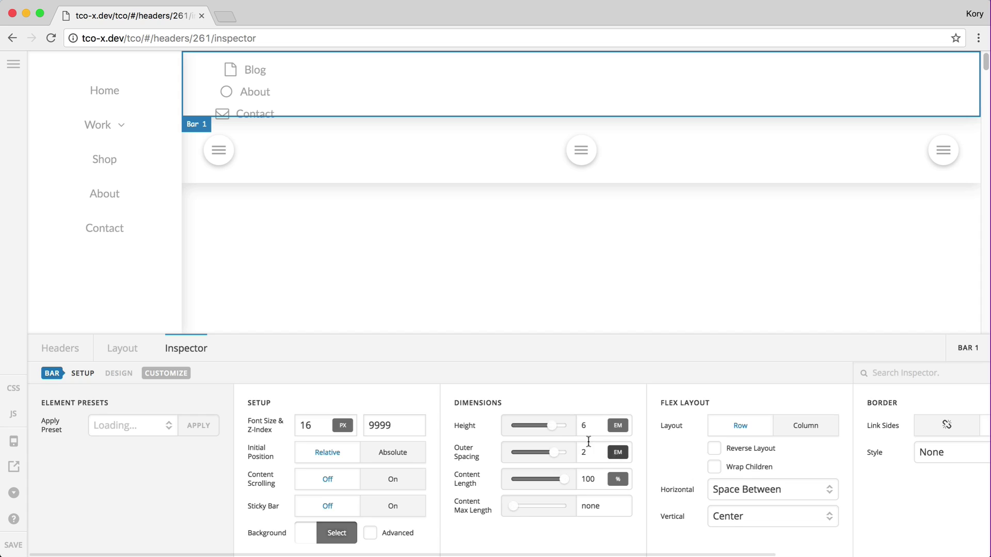
text(10)
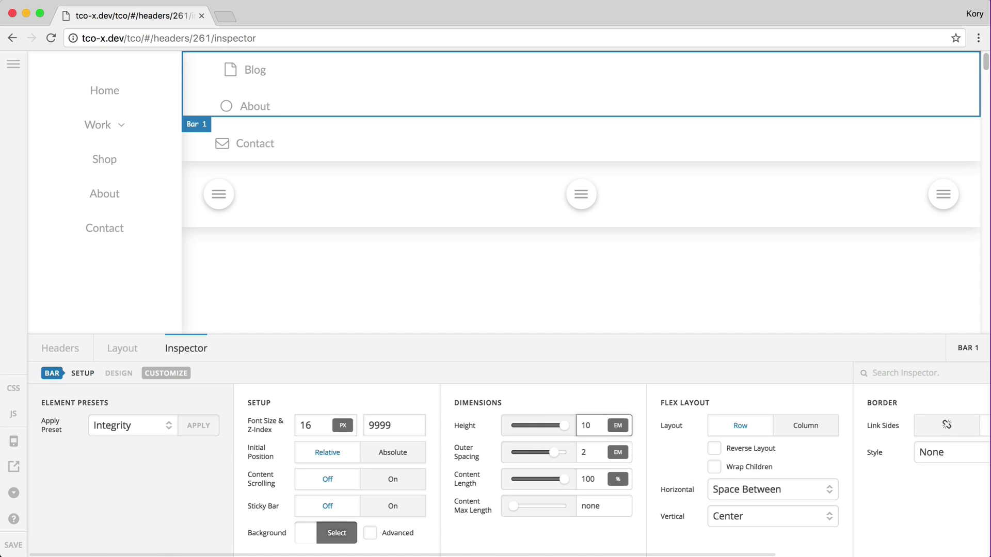
- Reselect the top-bar navigation, keeping Stretch horizontal alignment and the Standard self flex preset
click(258, 103)
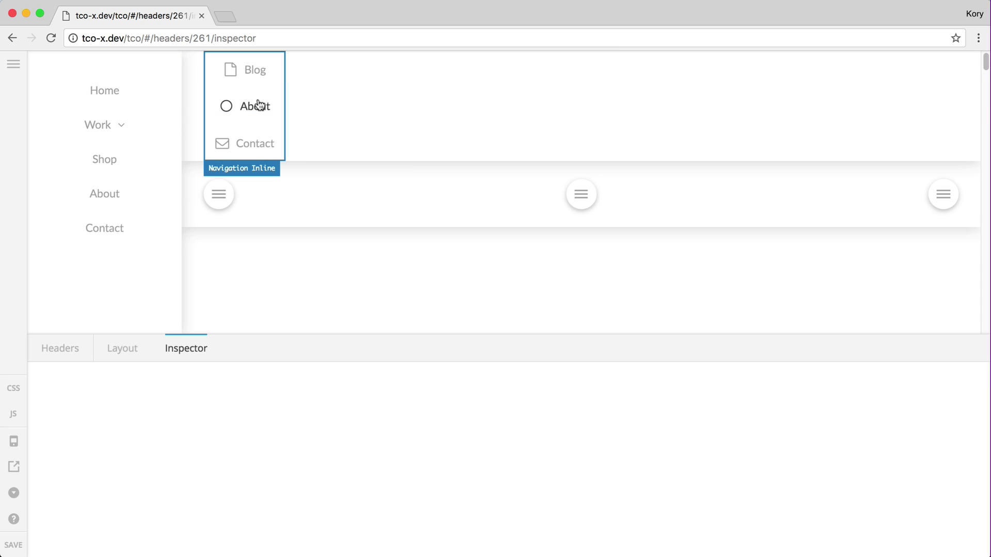
scroll(529, 446, right, 5)
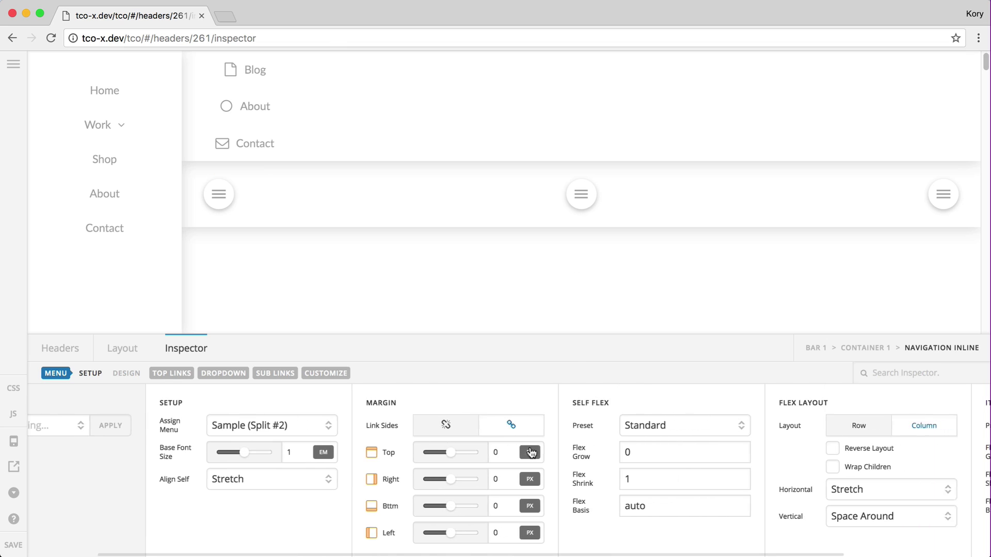
scroll(529, 451, right, 3)
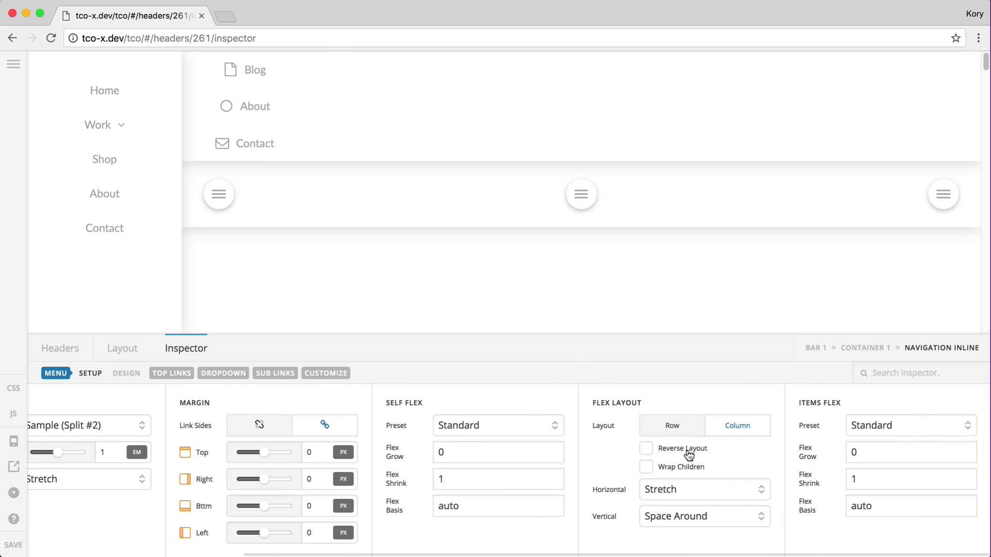
click(678, 489)
click(678, 488)
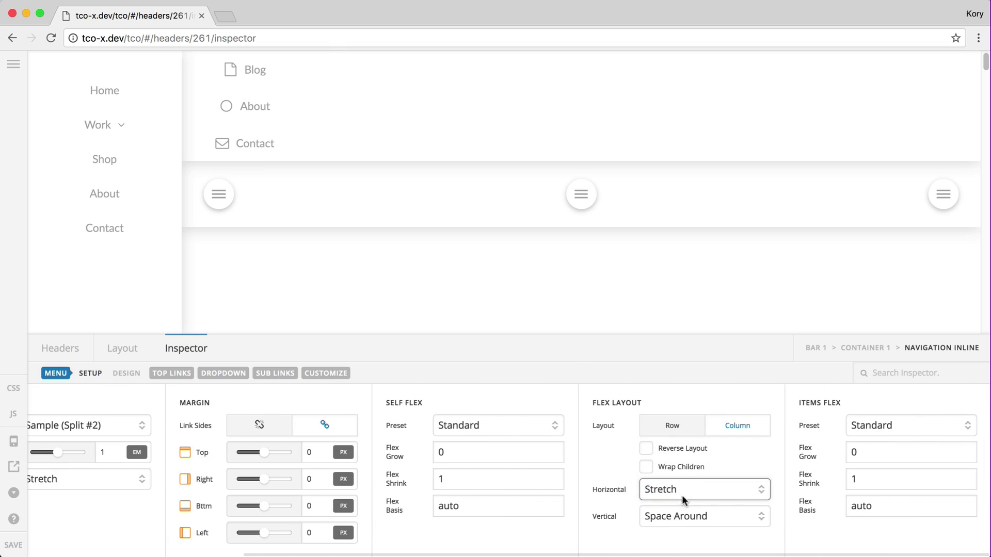
click(482, 424)
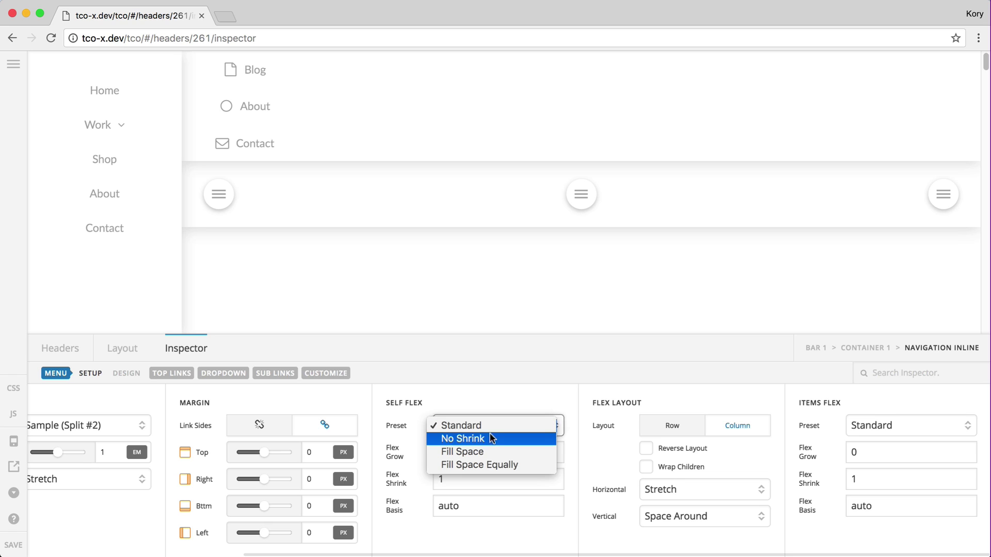
click(601, 471)
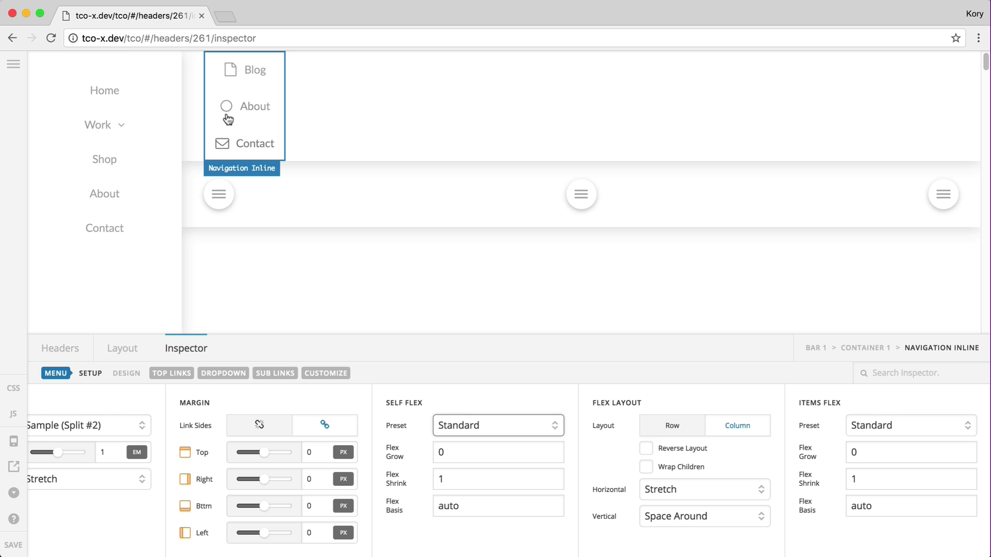
click(673, 488)
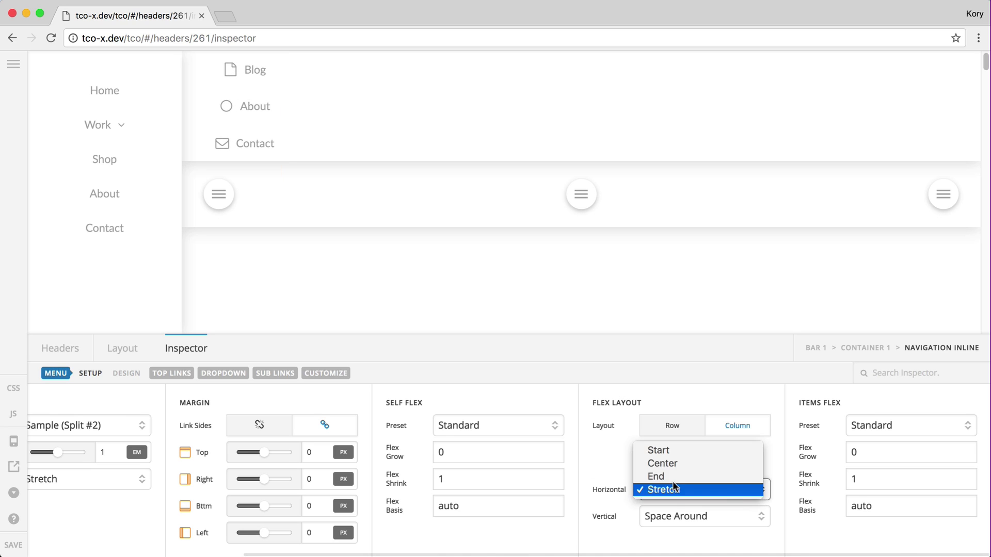
- Choose Start horizontal alignment so the stacked Blog, About and Contact links line up left
click(694, 452)
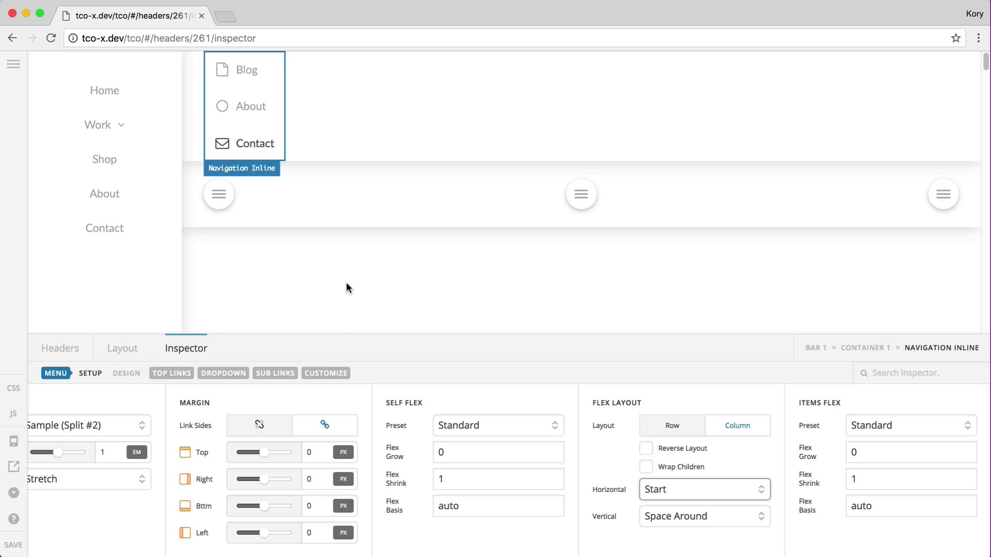
- Turn off the top links' text so the top bar shows icons only
click(180, 375)
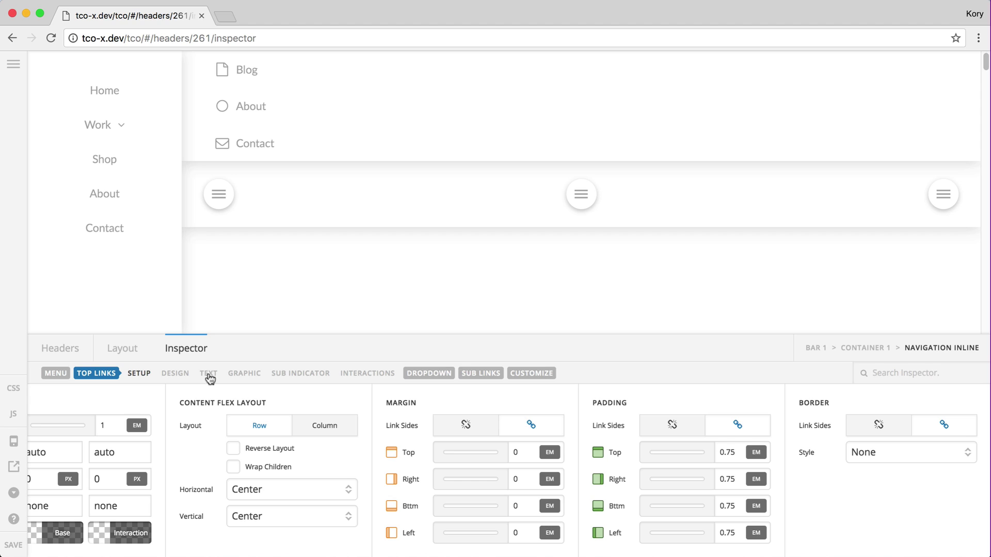
click(208, 376)
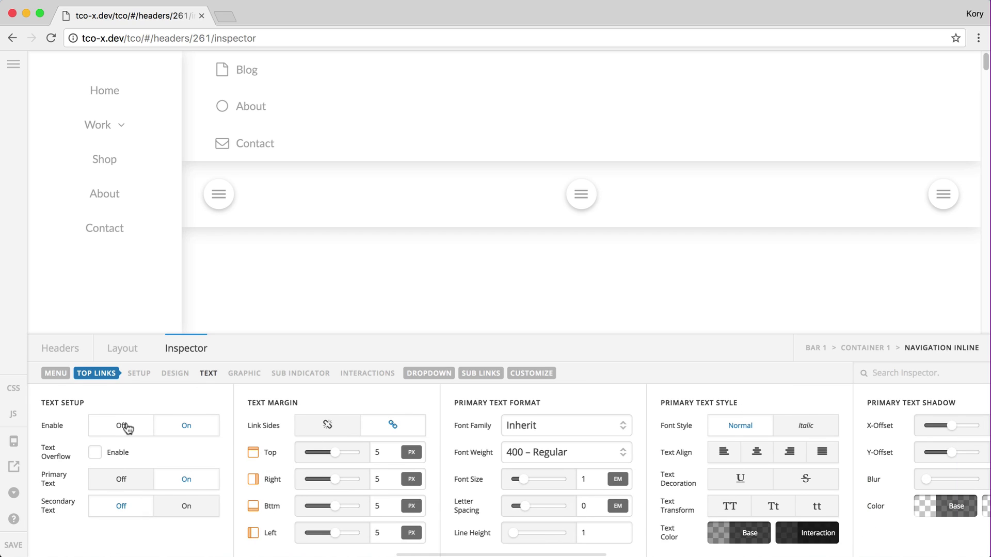
click(127, 429)
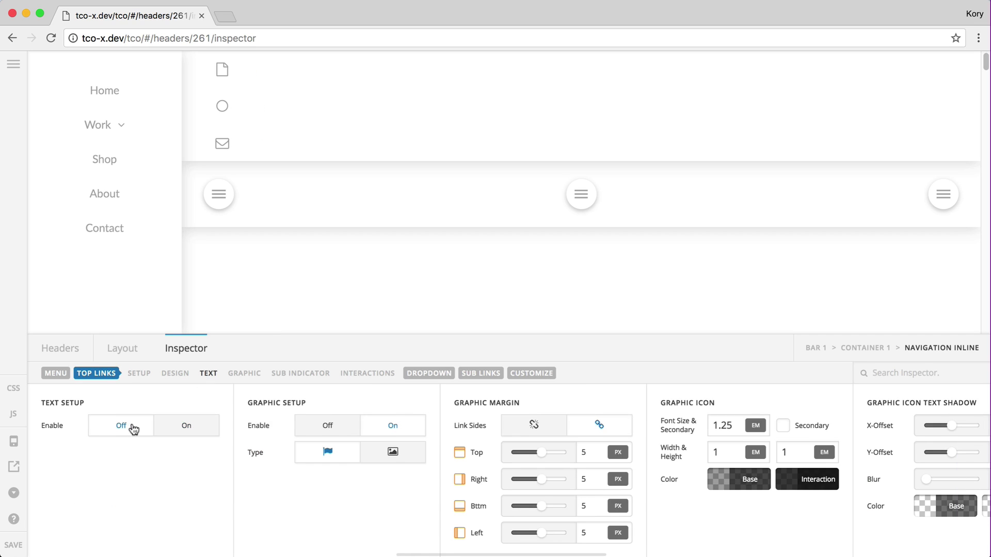
- Set Bar 1's outer spacing to 0
click(195, 115)
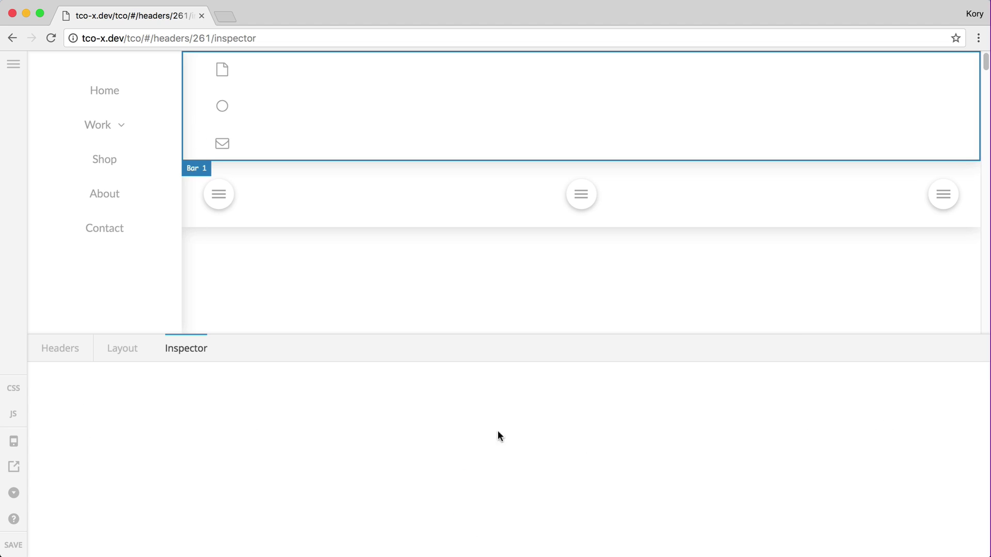
click(591, 450)
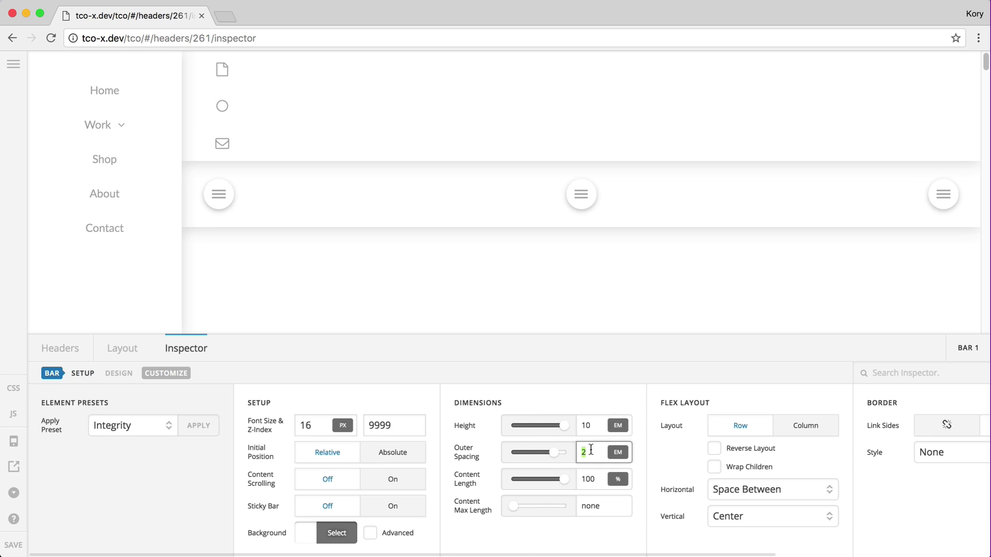
key(BackSpace)
text(0)
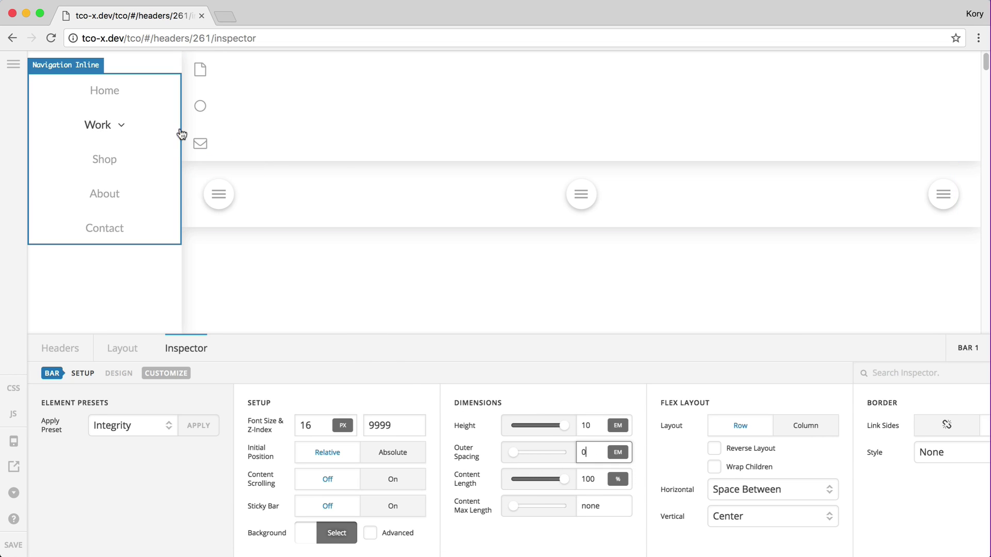
- Assign the Sample (Split #2) menu to the sidebar navigation with a Row layout
click(104, 193)
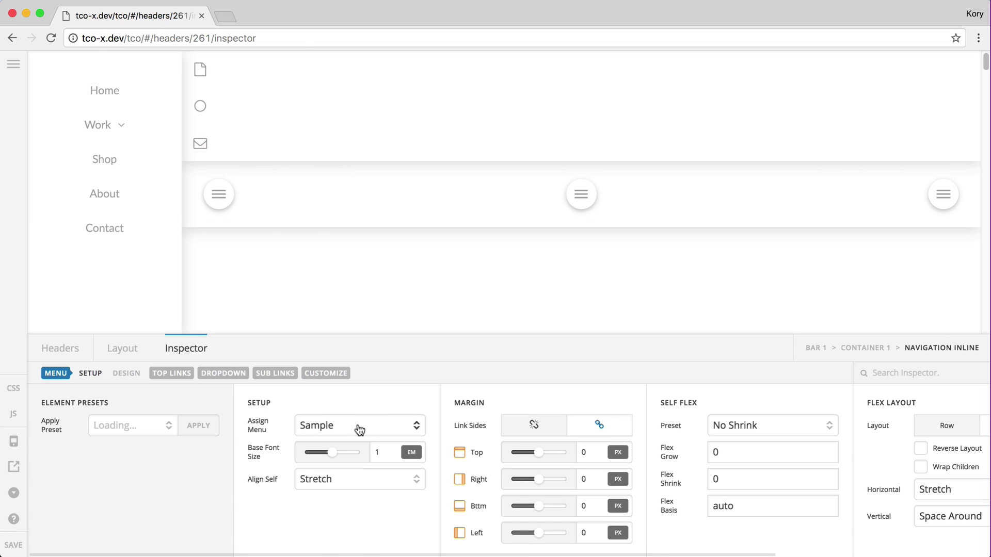
click(356, 427)
click(367, 462)
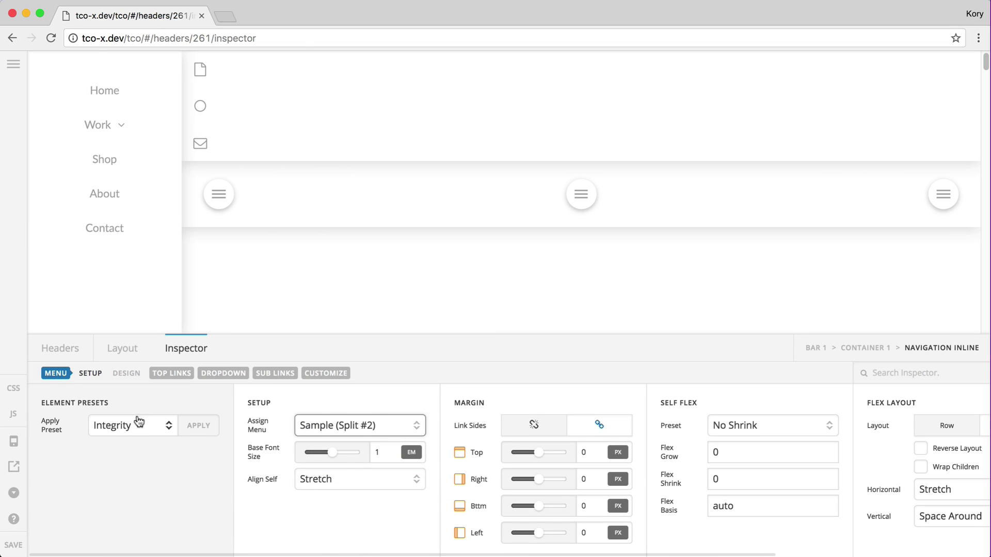
scroll(496, 499, right, 5)
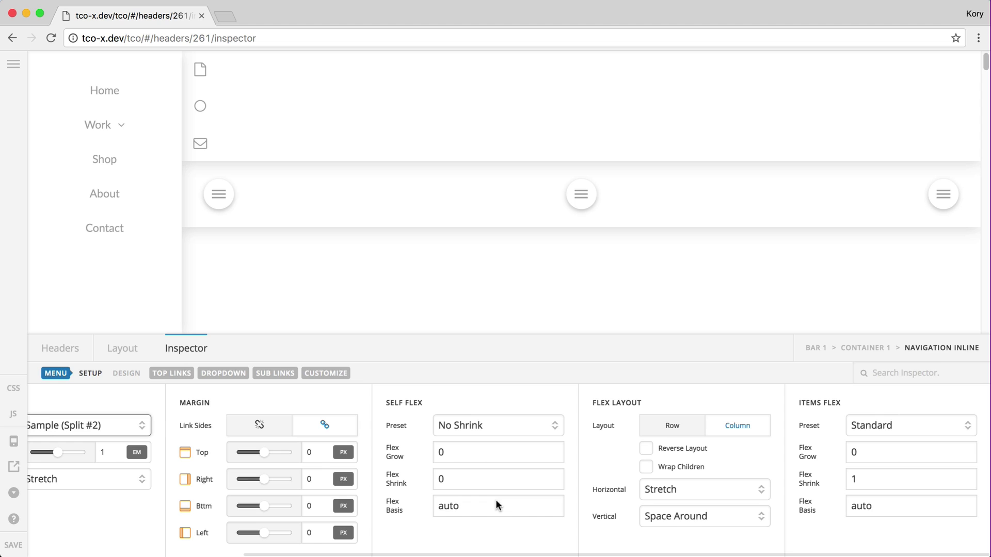
click(689, 433)
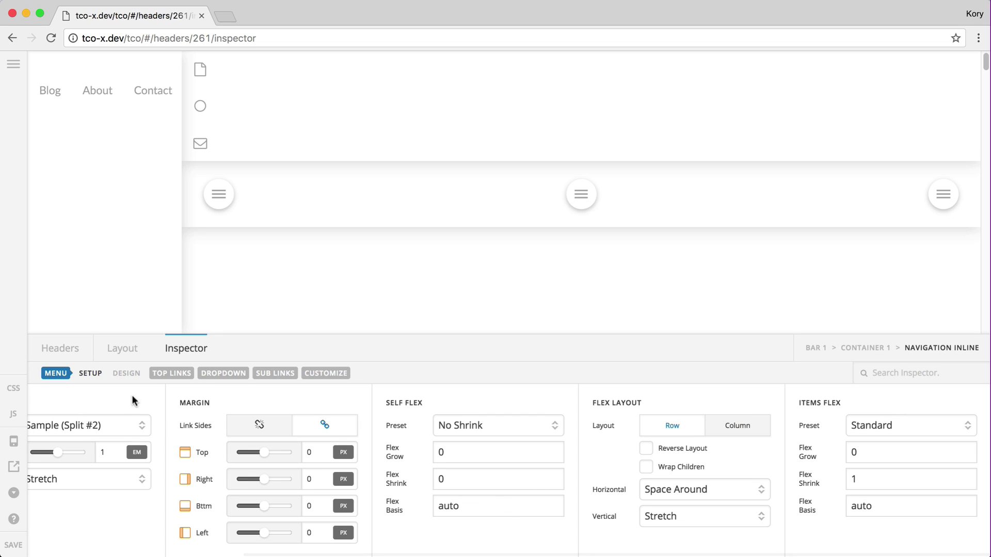
- Turn the sidebar top links' text off and graphic on, then return to the main menu settings
click(172, 376)
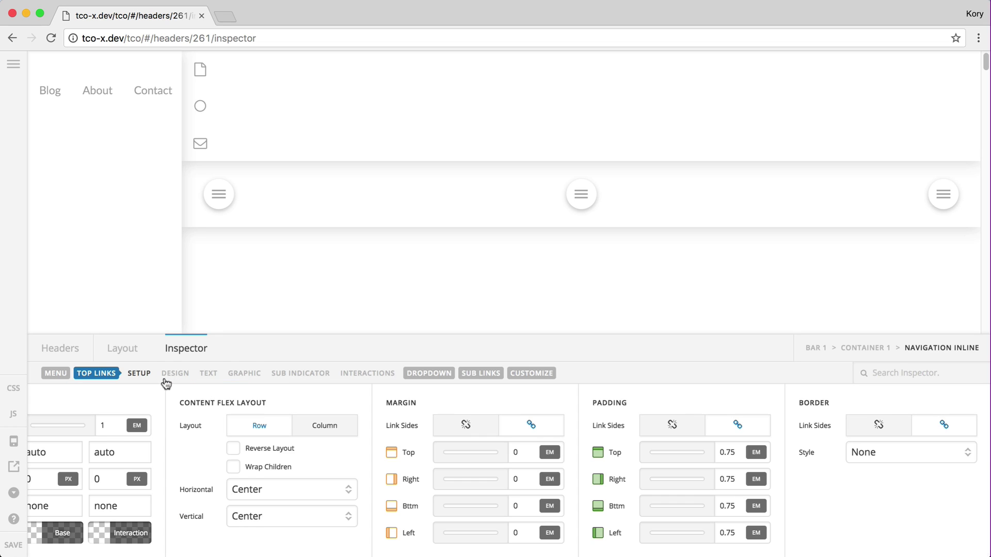
click(174, 378)
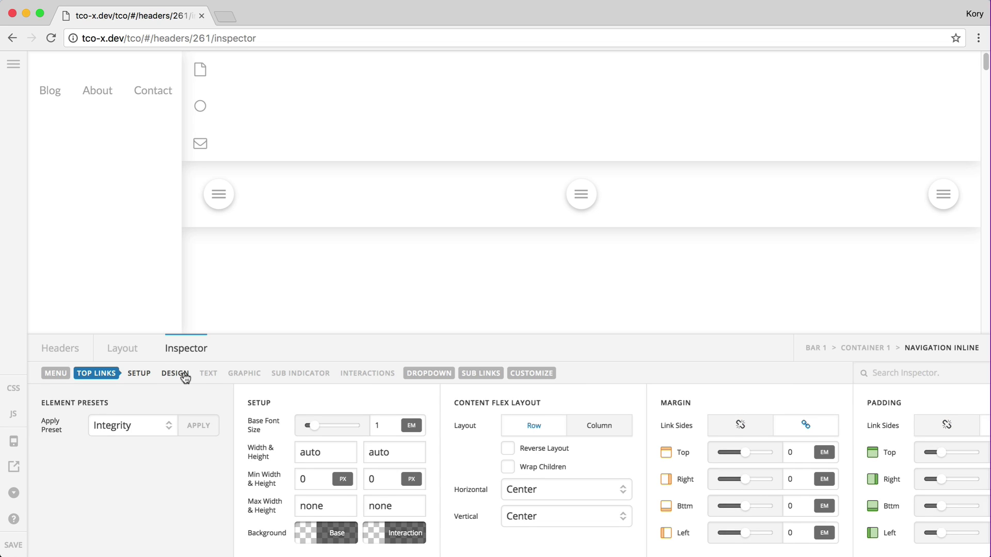
click(206, 374)
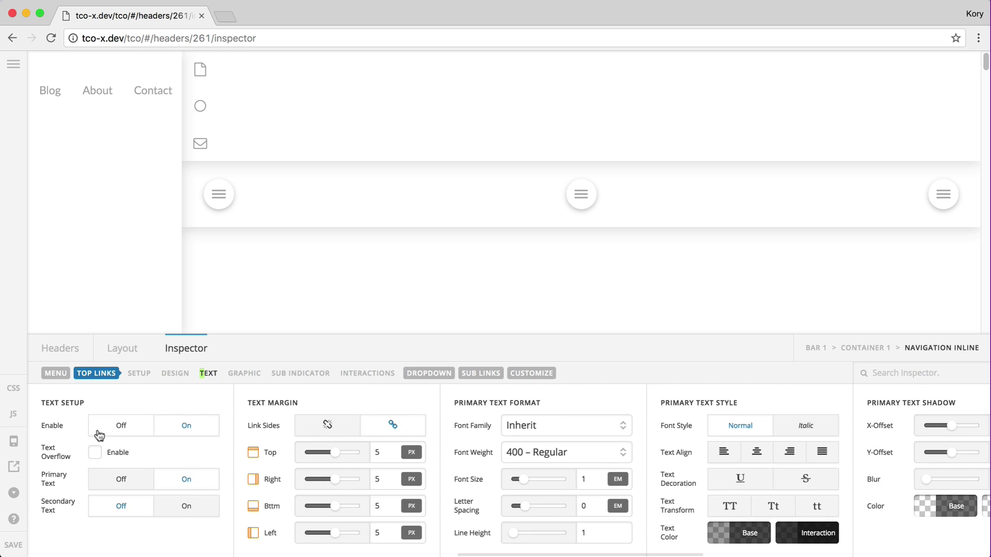
click(245, 374)
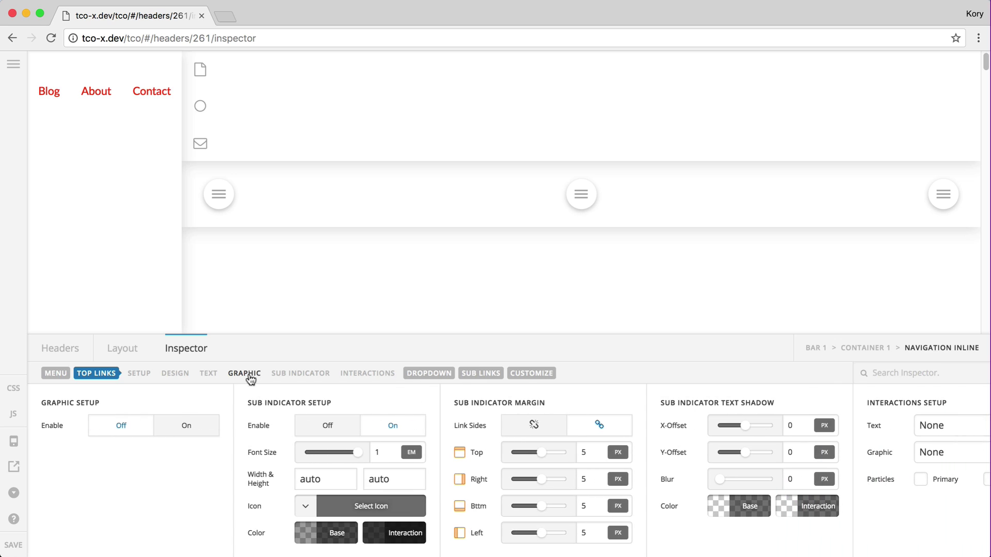
click(187, 430)
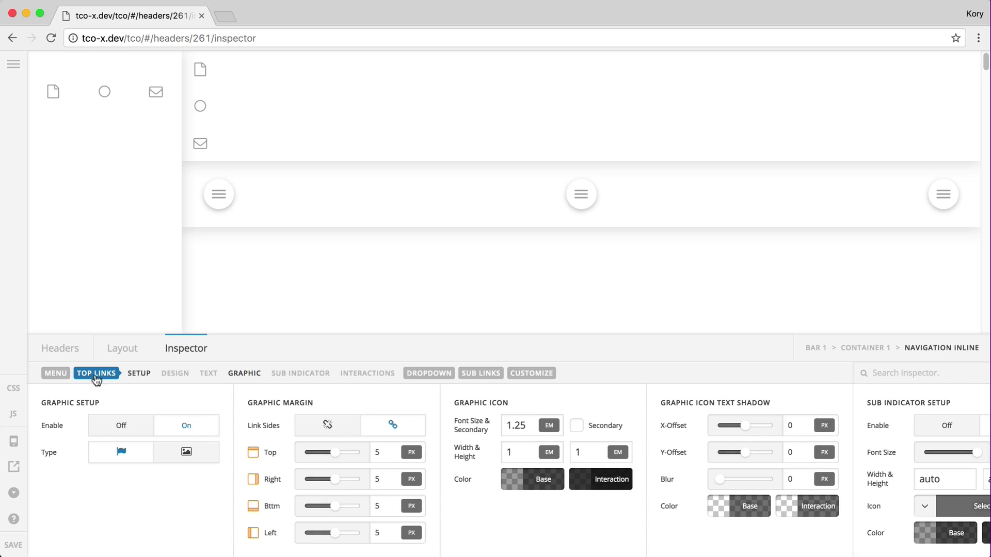
click(62, 374)
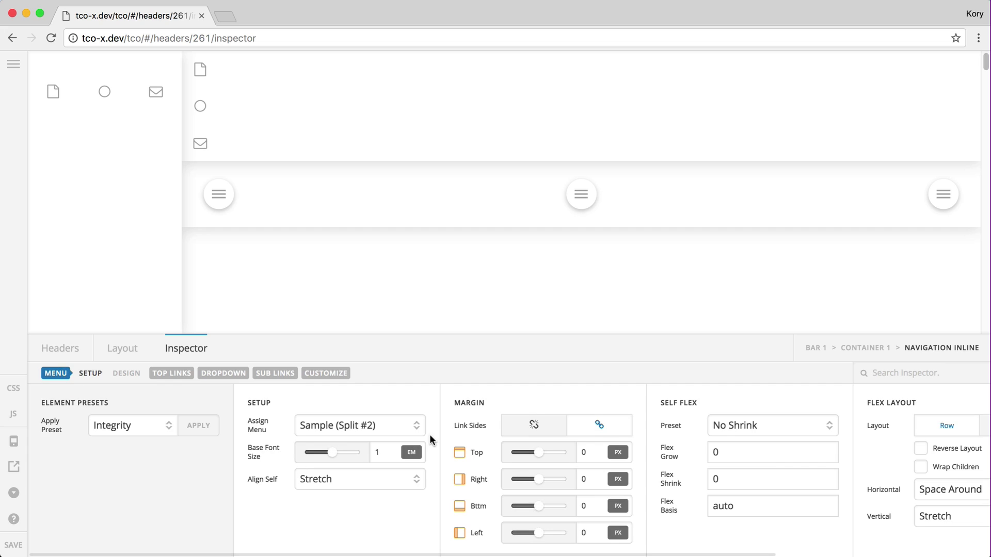
- Try Space Between, Start and End horizontal alignments for the sidebar icons, settling on Center
scroll(626, 482, right, 2)
click(711, 498)
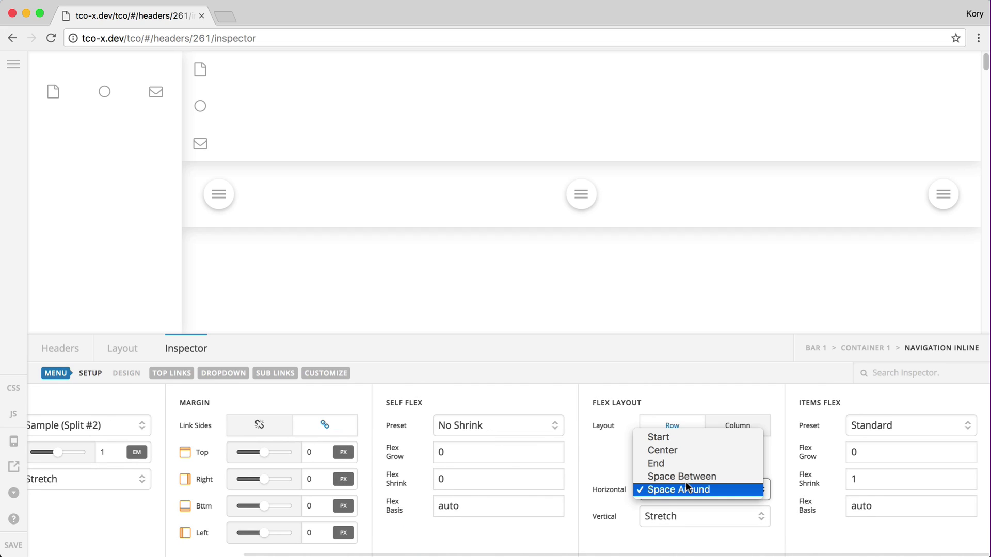
key(Escape)
click(685, 487)
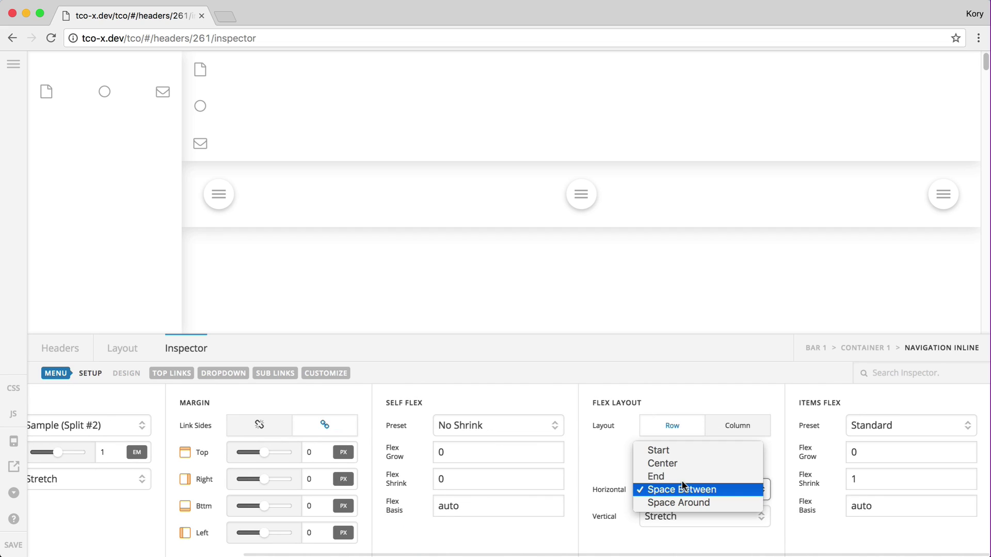
click(677, 484)
key(c)
click(675, 489)
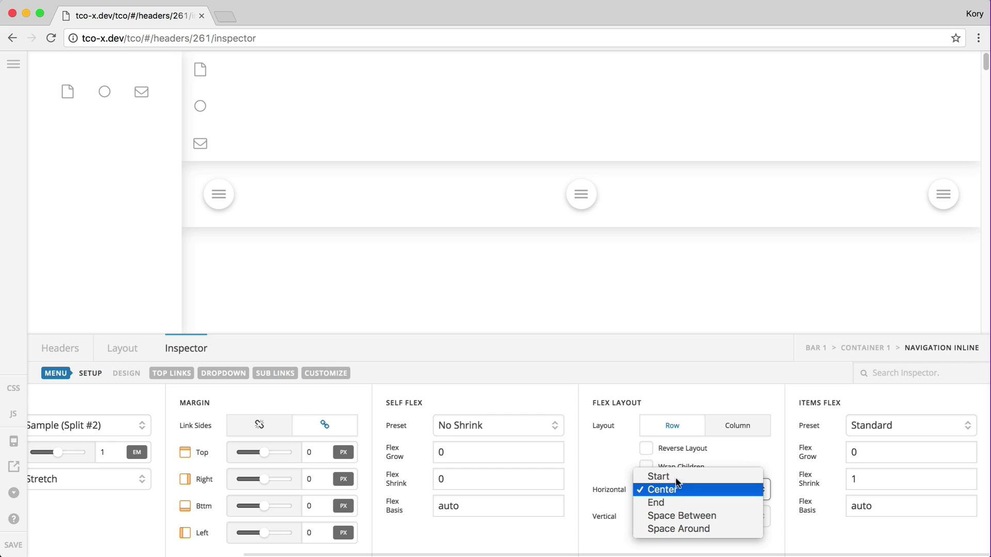
click(674, 474)
click(667, 495)
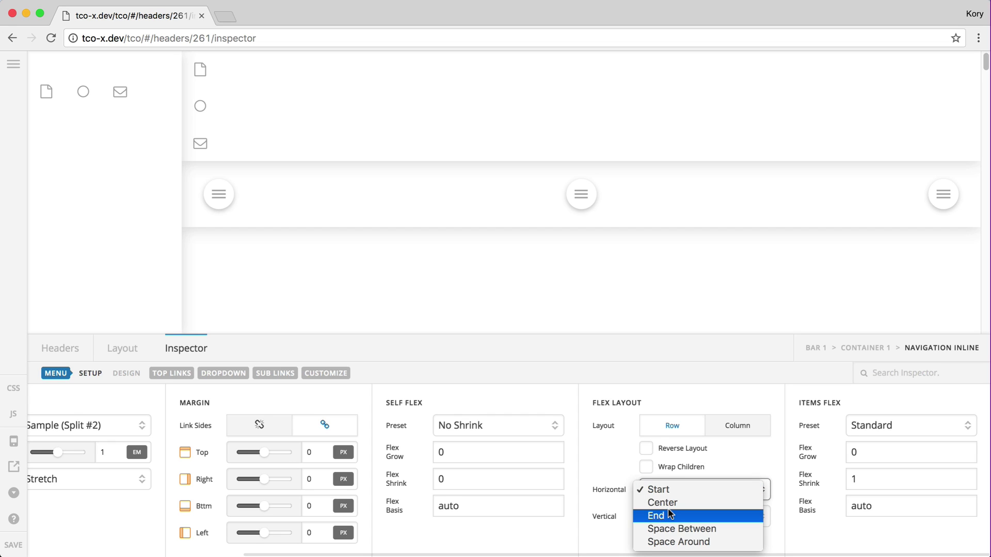
click(673, 515)
click(683, 490)
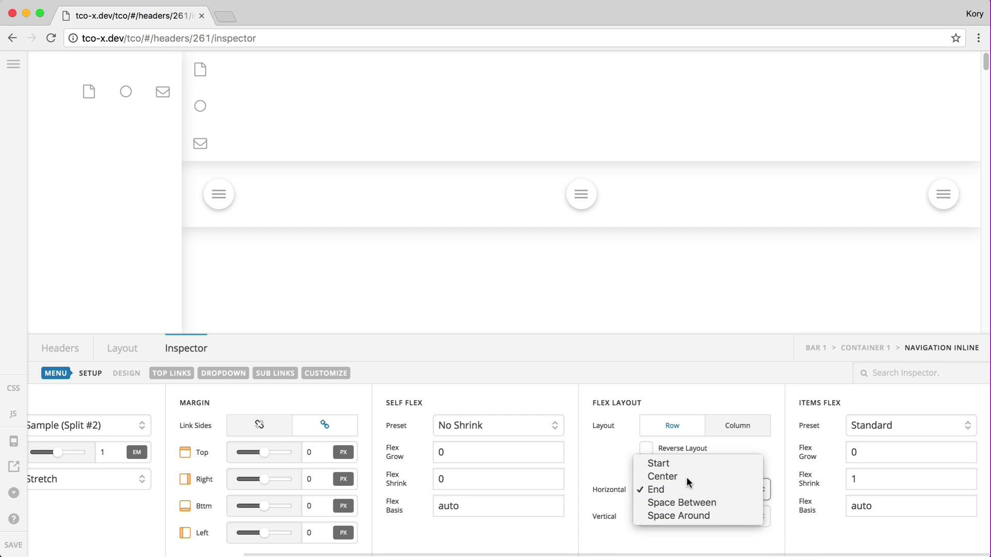
click(686, 475)
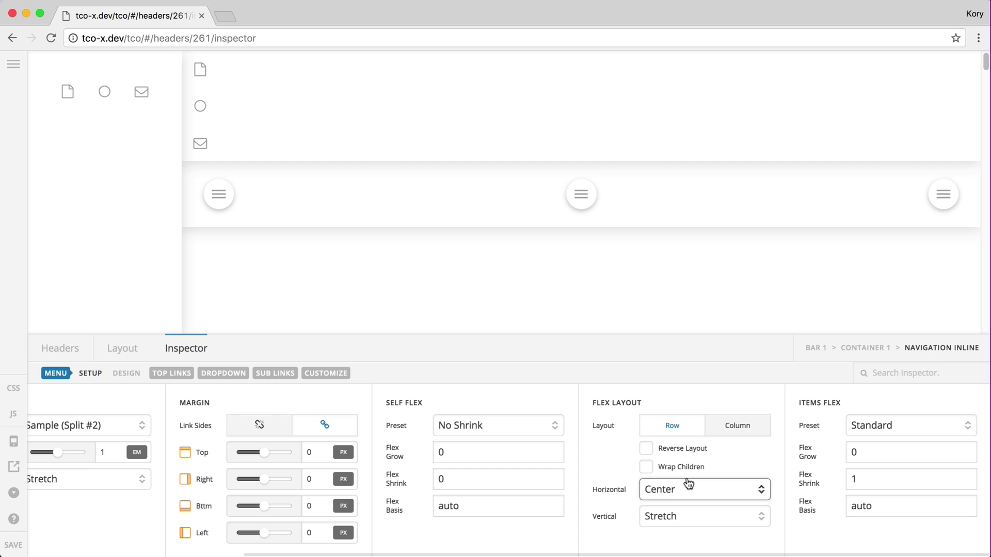